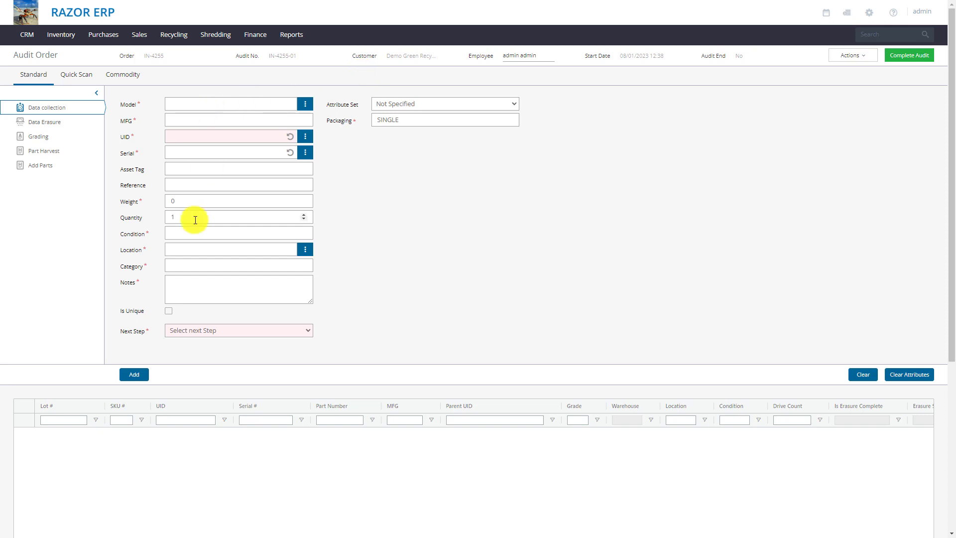
Step: Check the attribute sets unchanged, then start an audit of Servers lot 57017 from Inventory Detail
left_click(513, 104)
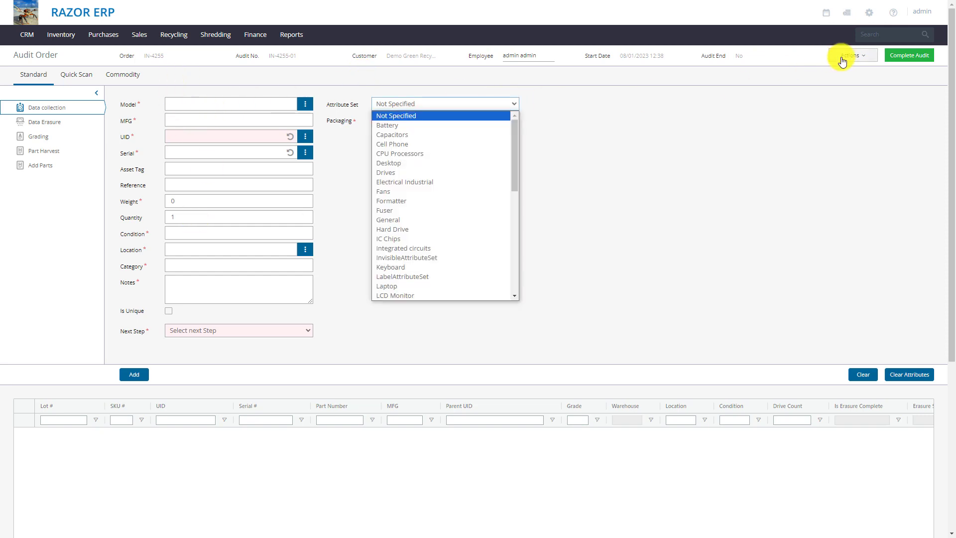
left_click(838, 79)
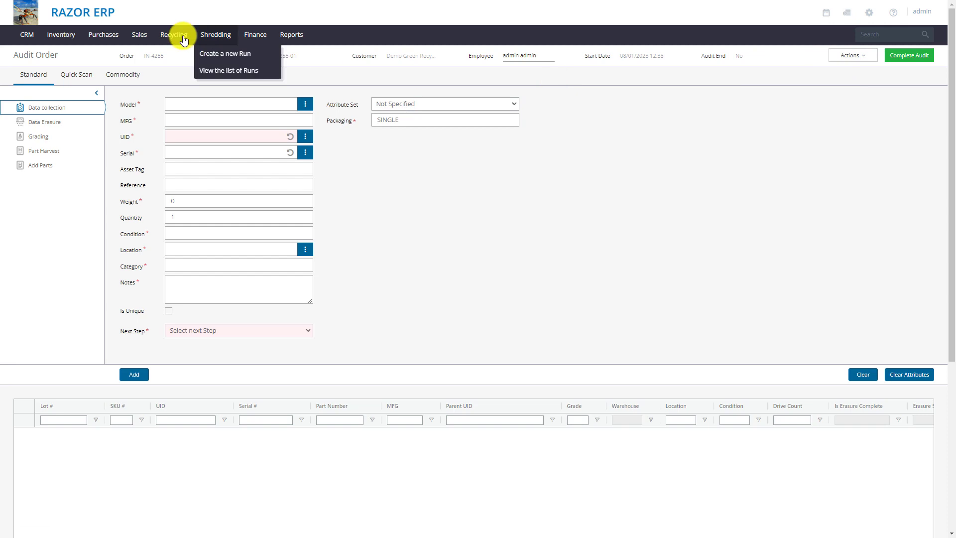
mouse_move(174, 35)
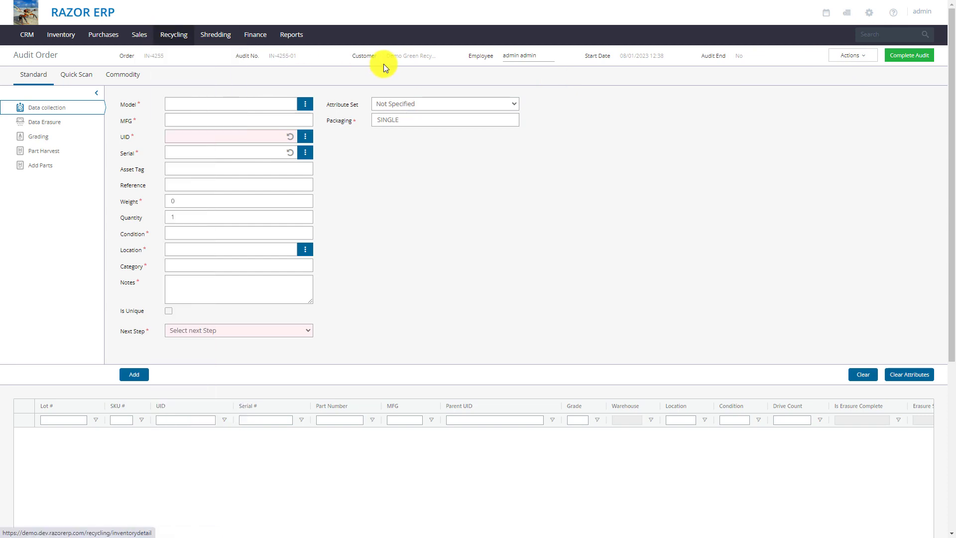
left_click(170, 55)
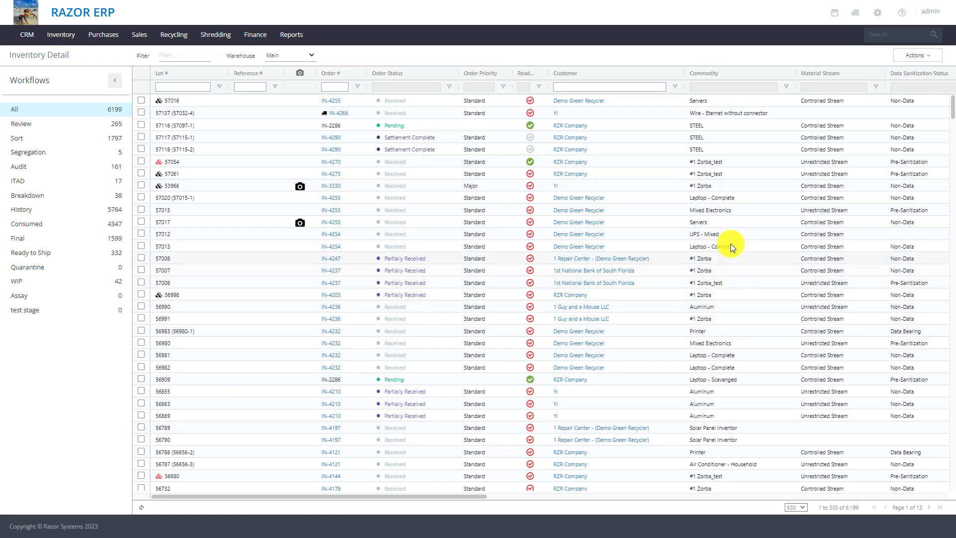
left_click(692, 224)
right_click(692, 224)
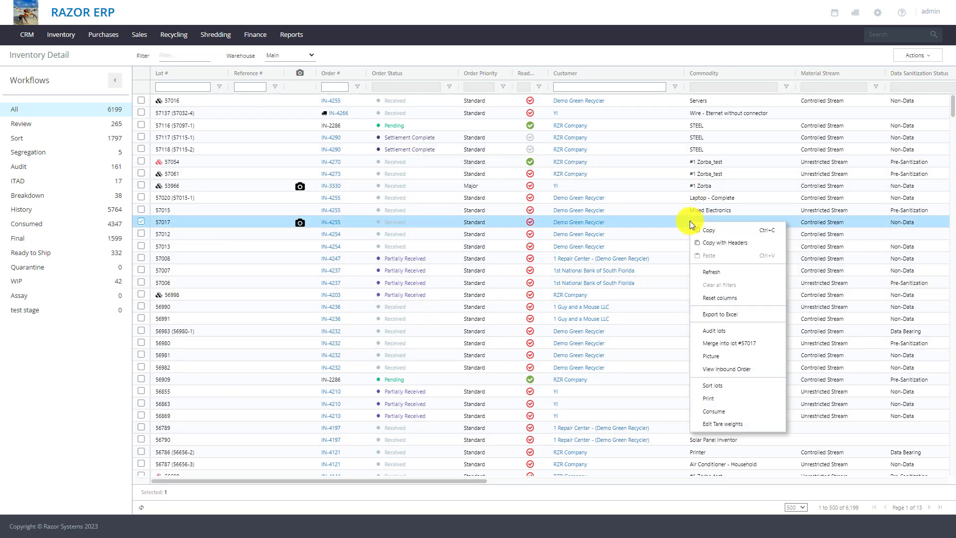
left_click(724, 330)
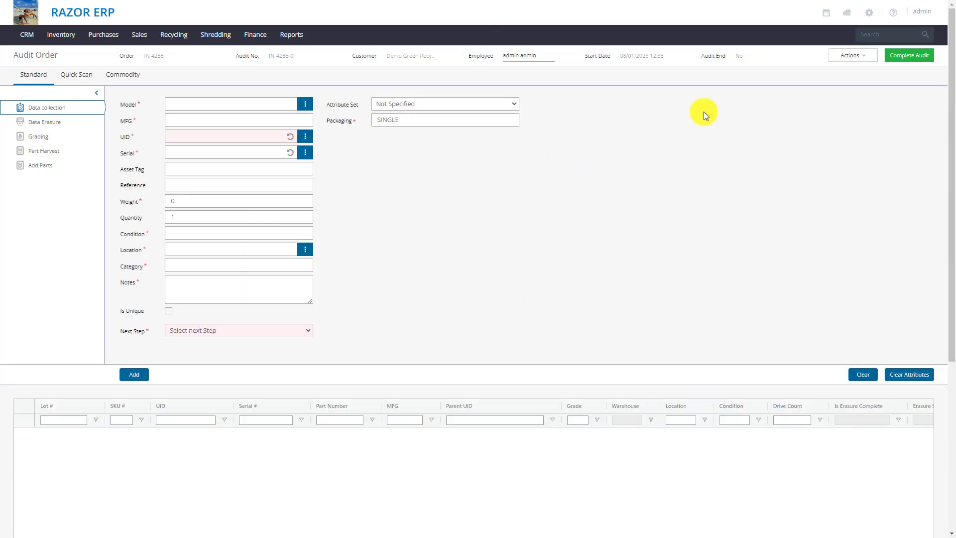
Step: Review the audit order's actions without choosing one, then switch to the Excel import workbook
left_click(840, 56)
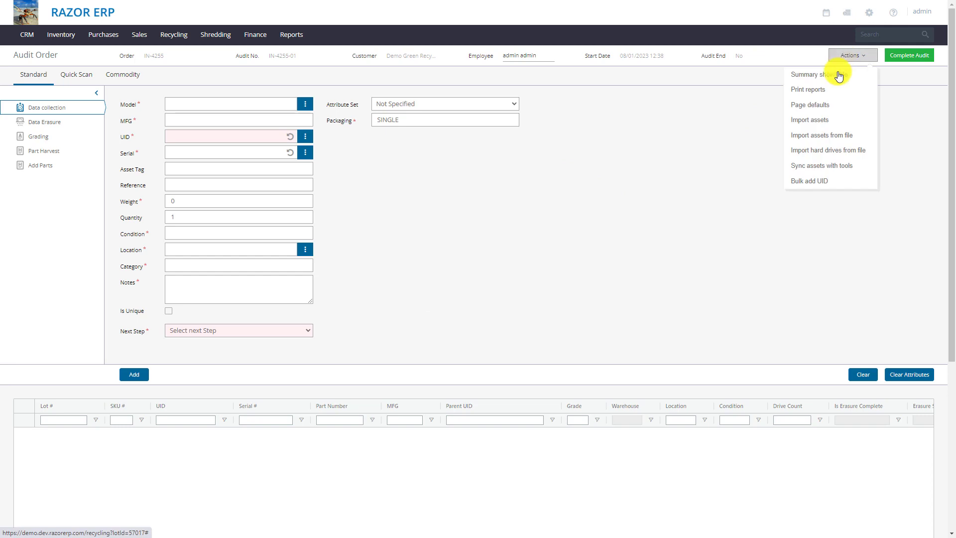
left_click(851, 139)
key("alt+Tab")
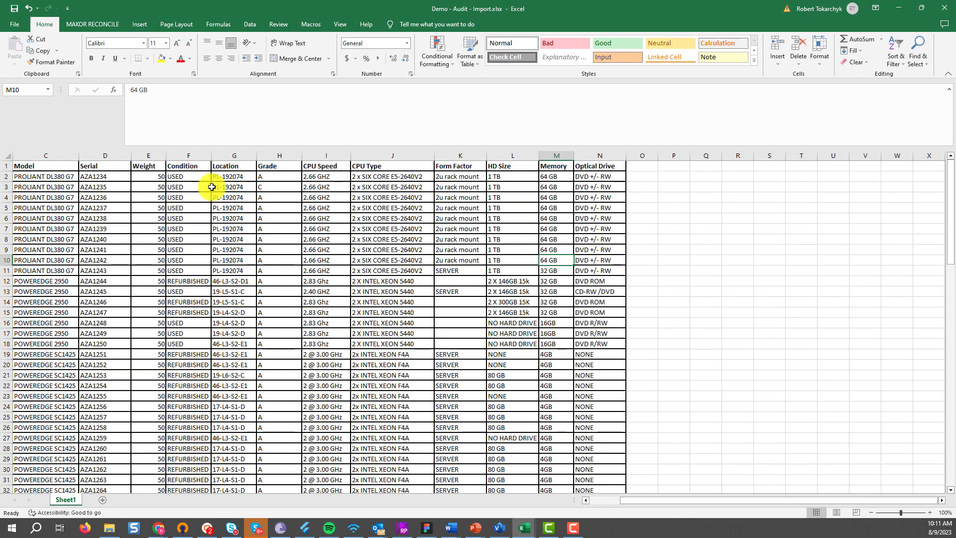
Step: Walk through the Model, Serial, Condition, CPU Speed, CPU Type, Form Factor, HD Size, Memory and Optical Drive values
left_click_drag(60, 166, 45, 354)
left_click_drag(111, 172, 107, 344)
left_click_drag(189, 176, 192, 280)
left_click(338, 166)
left_click(355, 168)
left_click(406, 271)
left_click(474, 188)
left_click(554, 187)
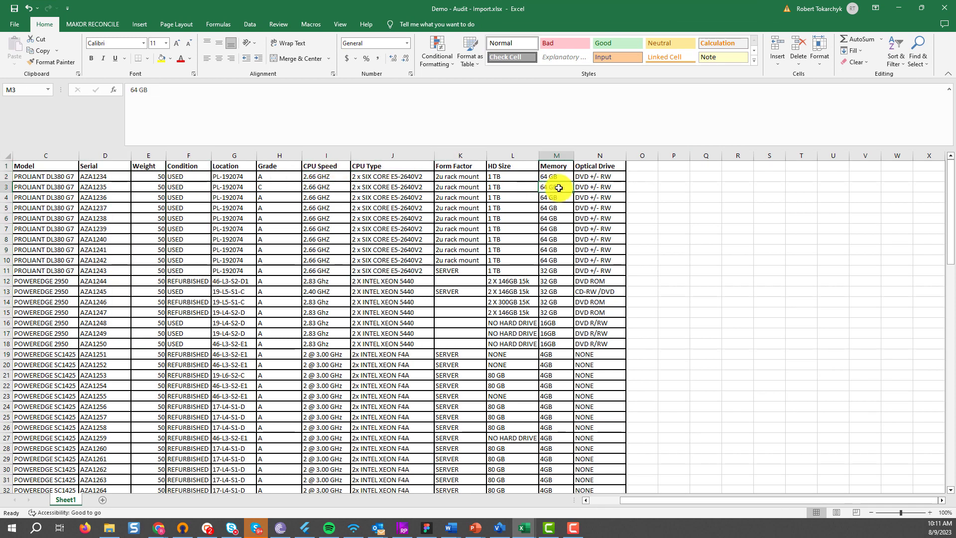
left_click(601, 167)
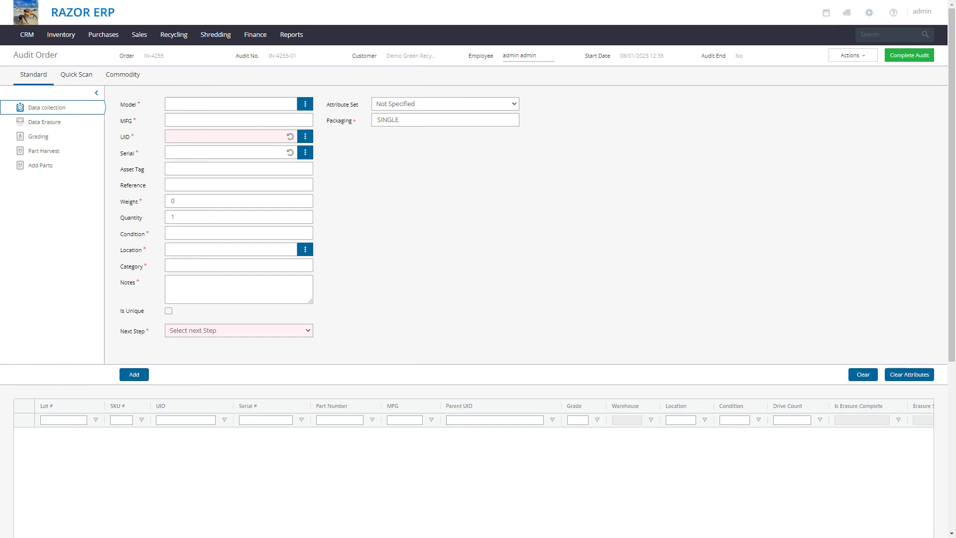
Step: Start an asset import from file on the audit order and upload Demo - Audit - Import.xlsx
left_click(853, 95)
left_click(822, 174)
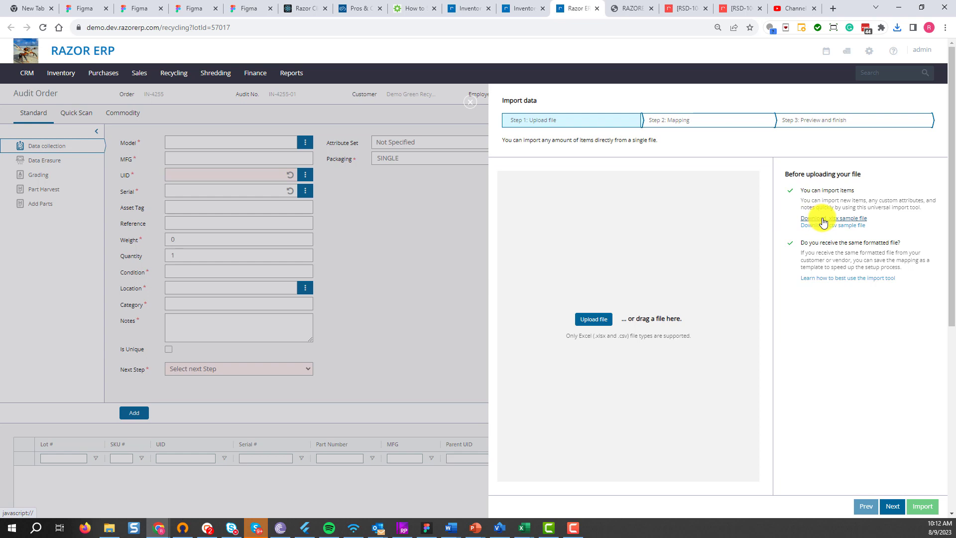
left_click(586, 319)
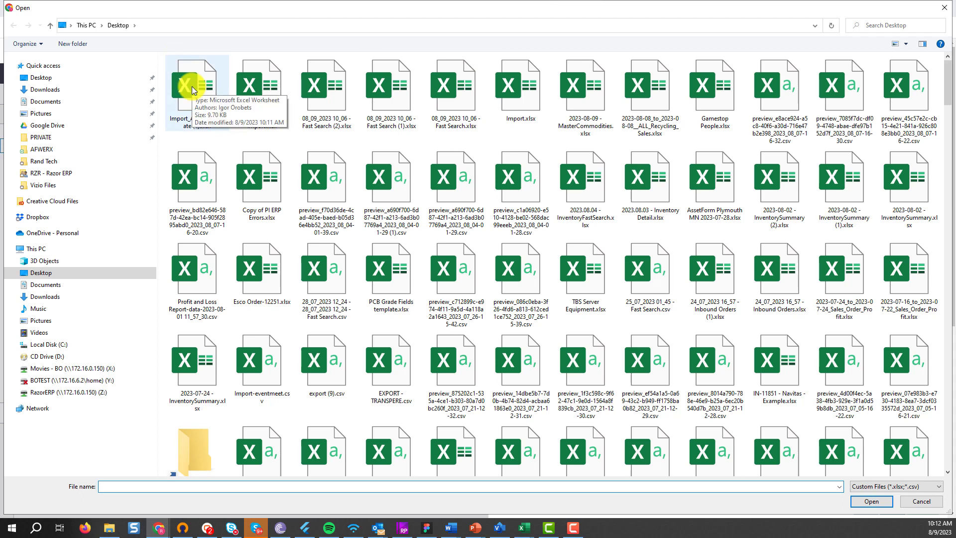
double_click(268, 128)
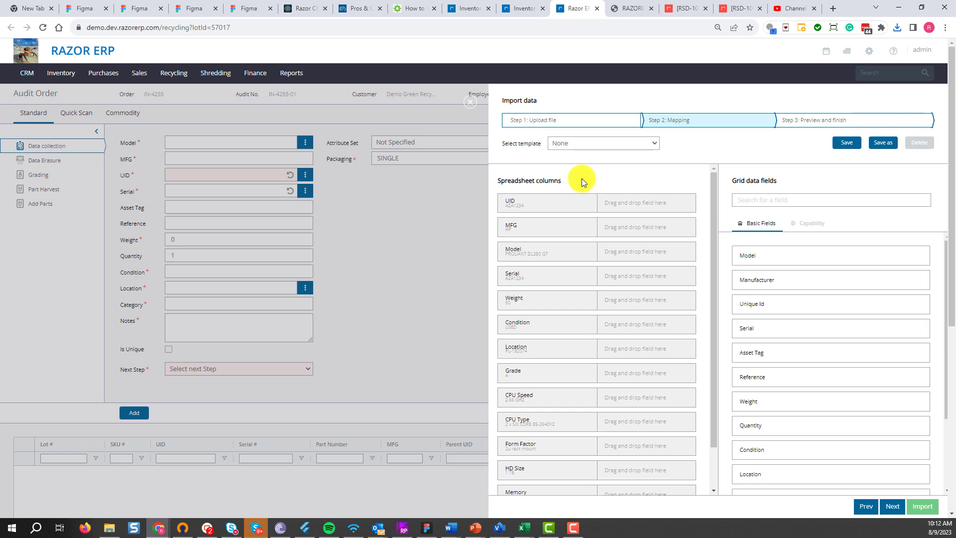
left_click_drag(509, 183, 541, 182)
key("alt+Tab")
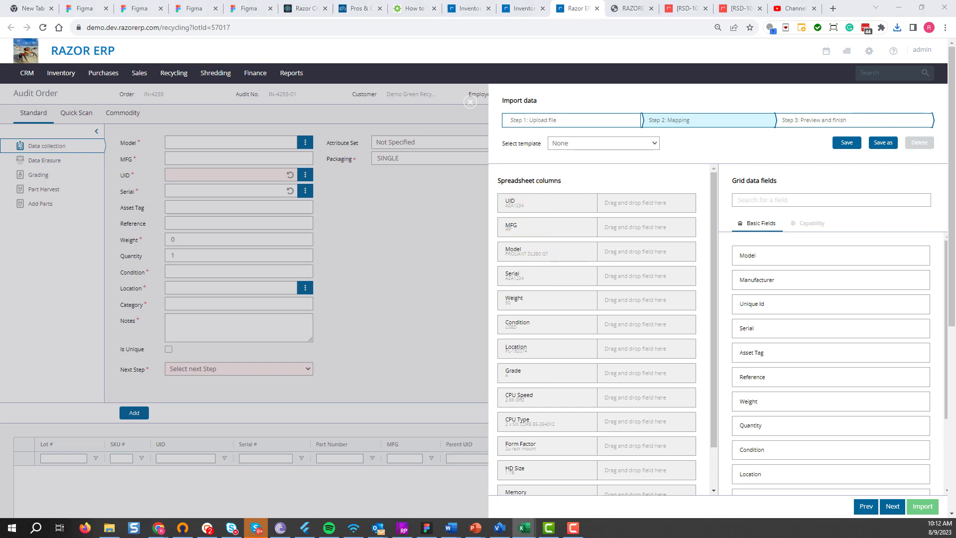
left_click_drag(629, 225, 630, 286)
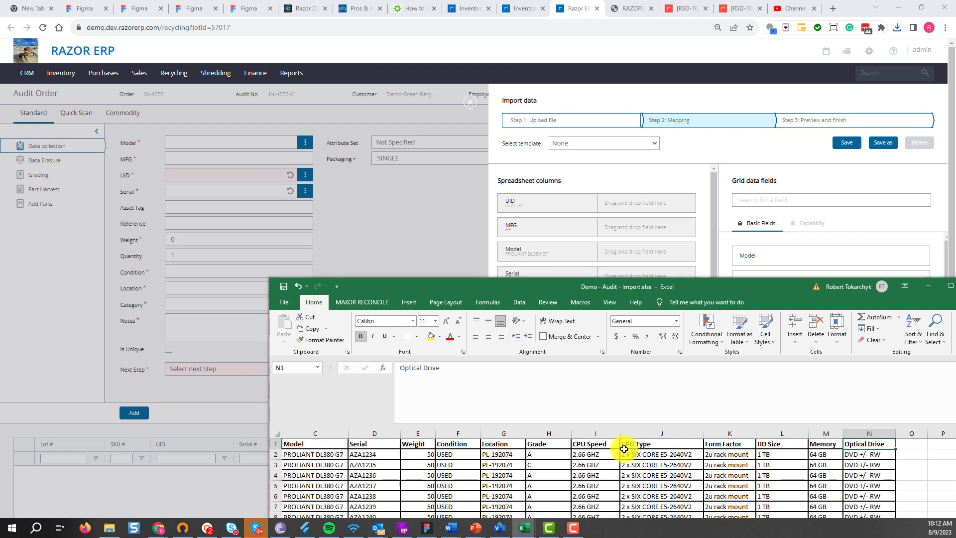
scroll(683, 459, "left", 2)
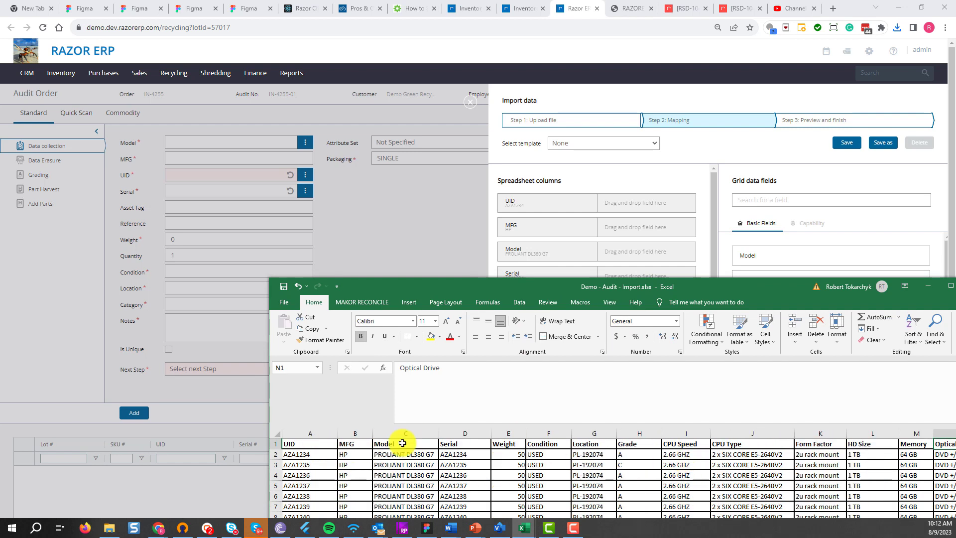
left_click_drag(330, 443, 848, 447)
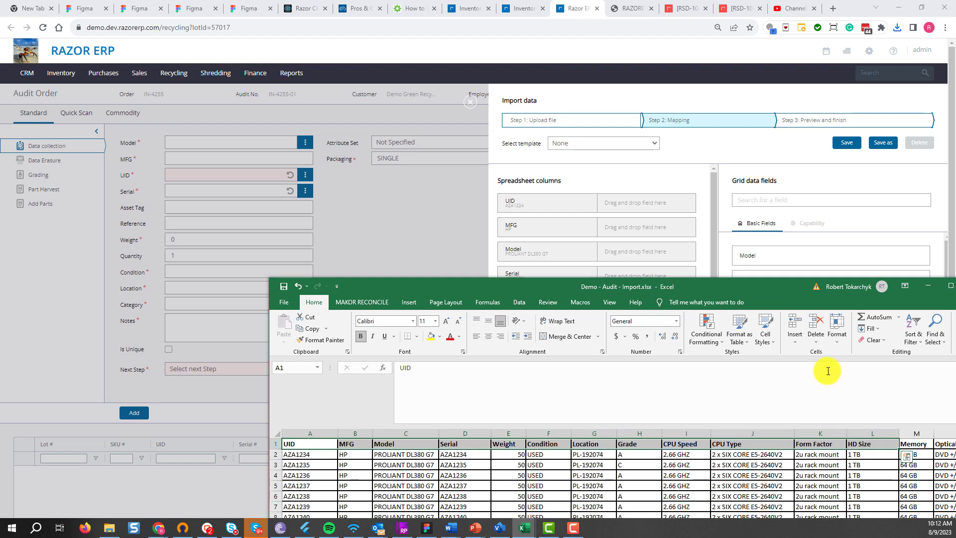
left_click_drag(769, 280, 0, 189)
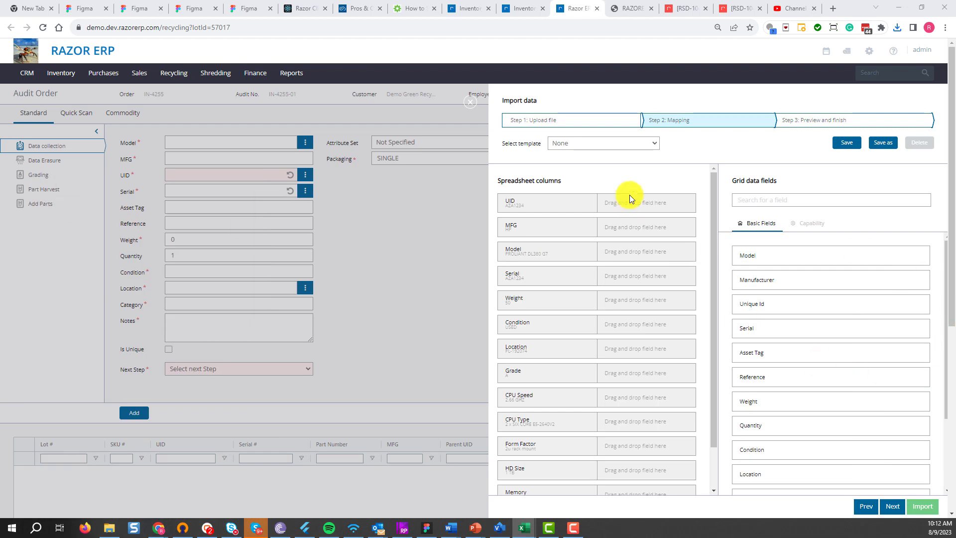
Step: Map Model, Manufacturer, Unique Id, Serial, Weight, Condition, Location and Final Grade onto their matching columns
left_click_drag(736, 258, 635, 255)
left_click_drag(796, 258, 650, 234)
left_click_drag(765, 256, 642, 208)
left_click_drag(753, 255, 635, 274)
left_click_drag(738, 303, 655, 302)
left_click_drag(756, 324, 637, 330)
left_click_drag(765, 331, 642, 351)
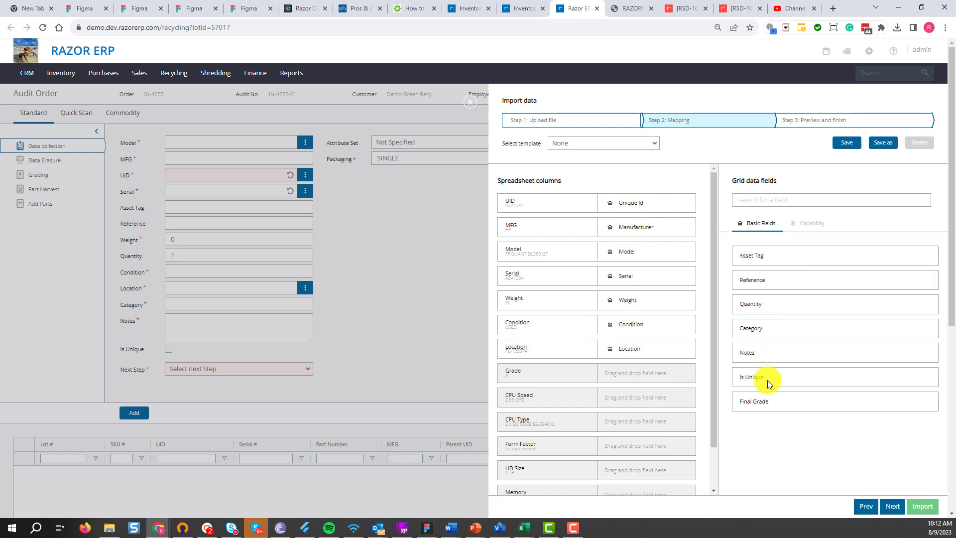
left_click_drag(766, 403, 641, 378)
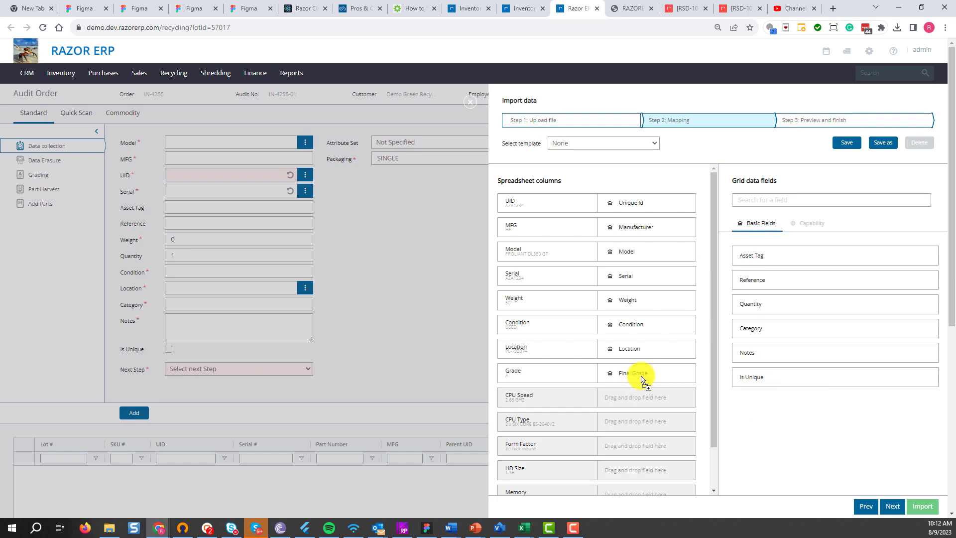
scroll(637, 384, "down", 1)
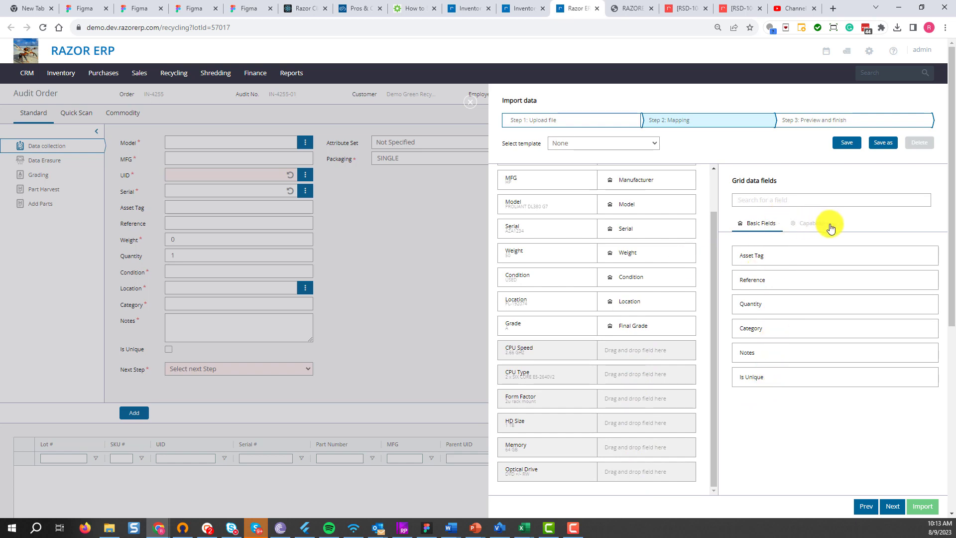
Step: On the Capability fields, leave the attribute set unspecified so all attributes stay listed
left_click(813, 225)
left_click(801, 253)
left_click(816, 264)
left_click(817, 253)
left_click(817, 253)
Step: Search and map CPU Speed, CPU Type and Form Factor to their spreadsheet columns
left_click(763, 201)
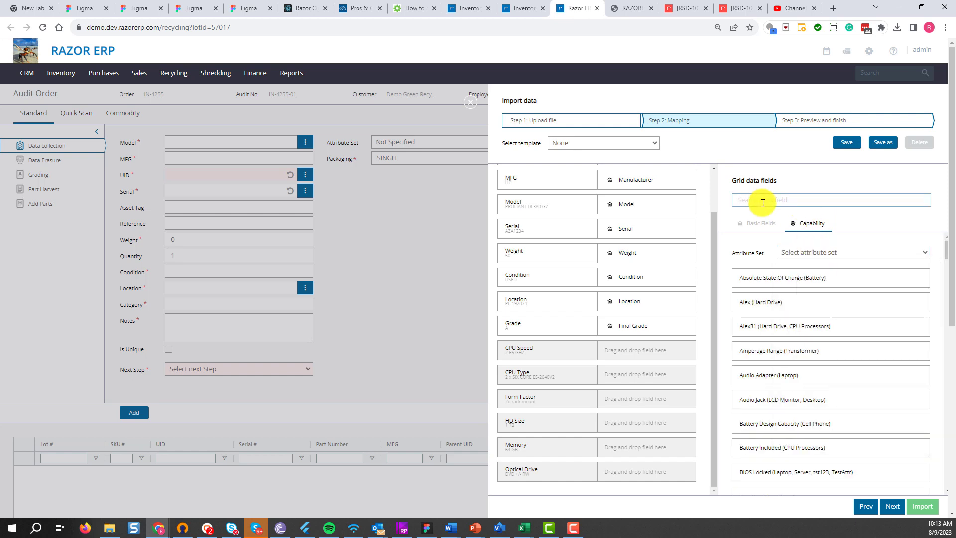
type("cpu")
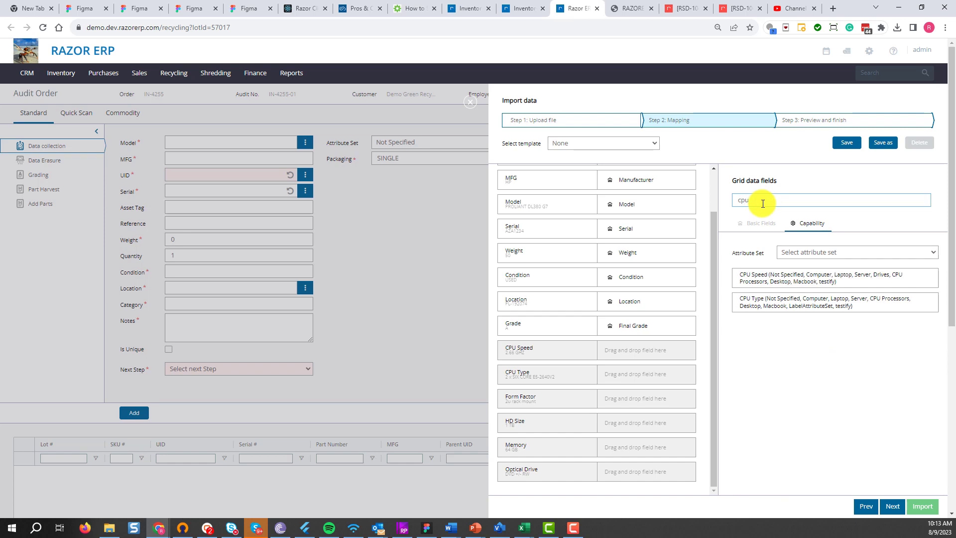
left_click_drag(756, 266, 637, 354)
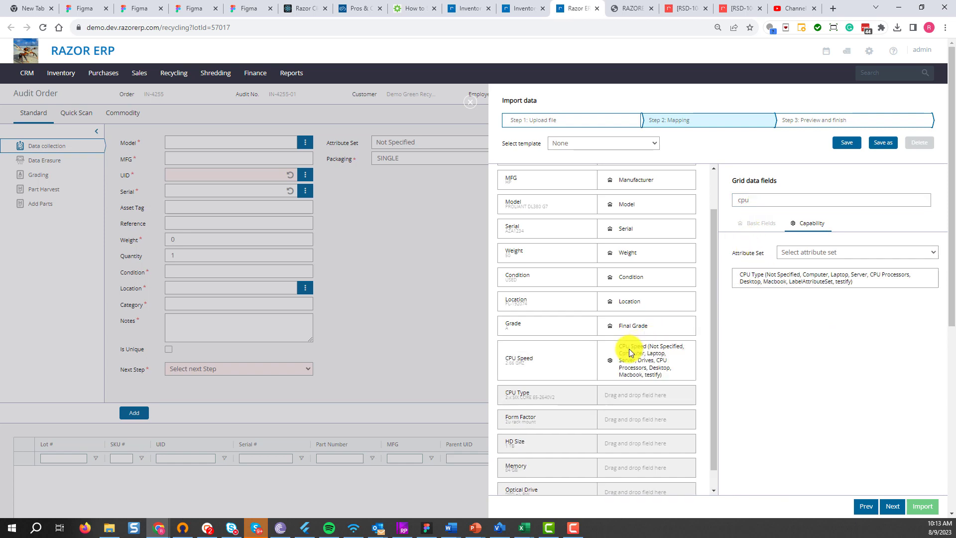
left_click_drag(757, 198, 712, 201)
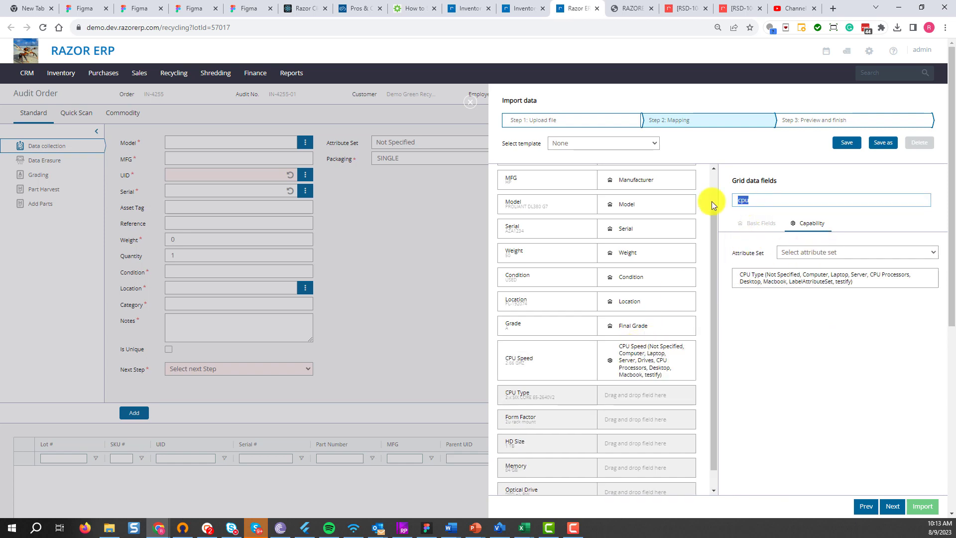
type("type")
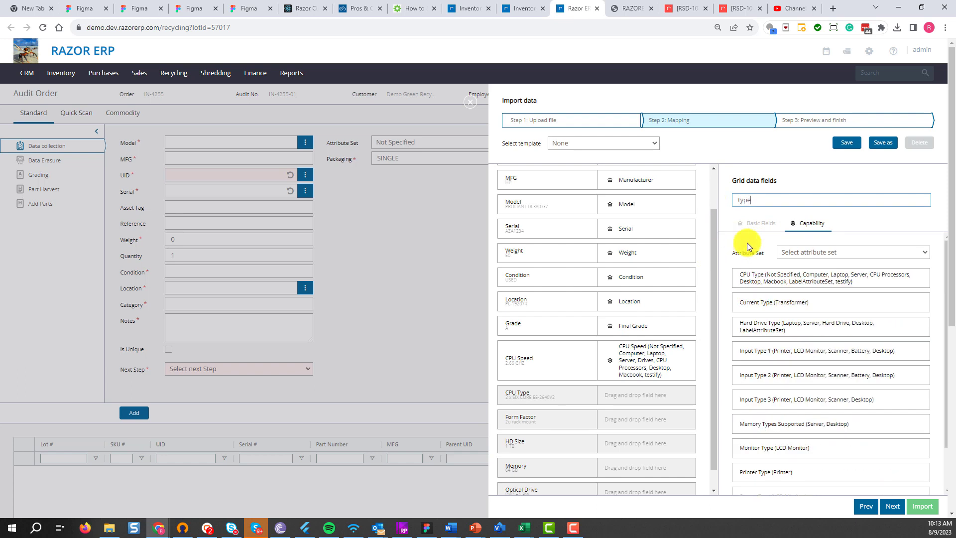
left_click_drag(751, 274, 626, 394)
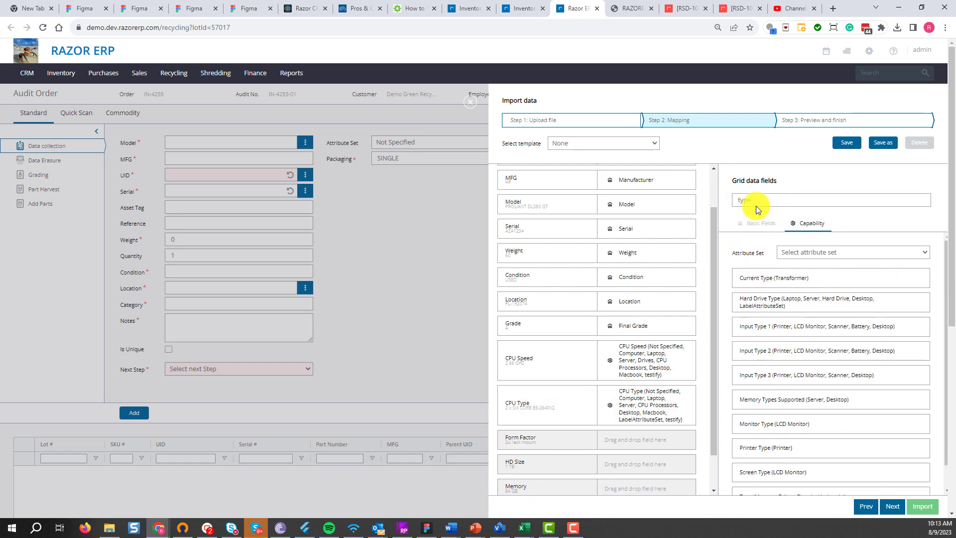
type("form")
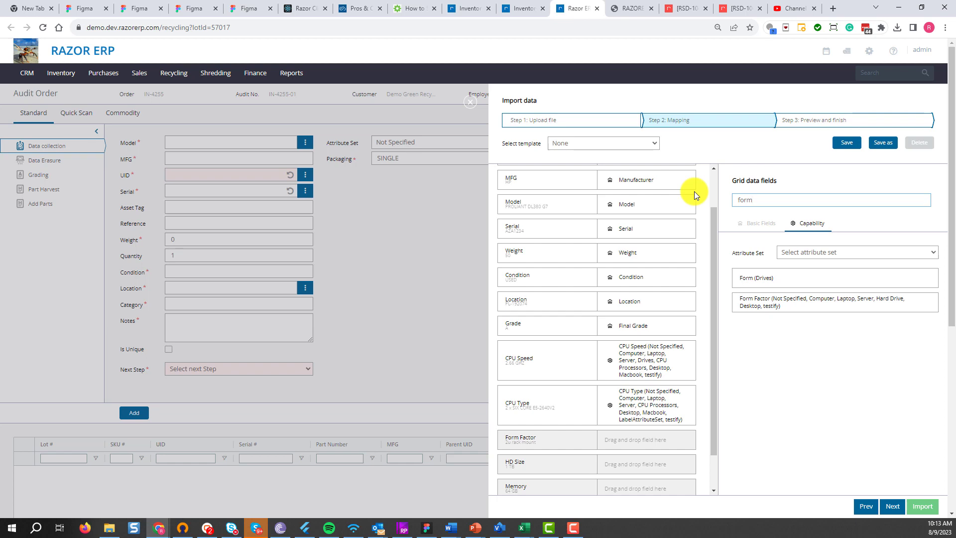
left_click_drag(759, 302, 637, 442)
Step: Search and map HD Size, Memory and Optical Drive to their spreadsheet columns
double_click(762, 199)
type("size")
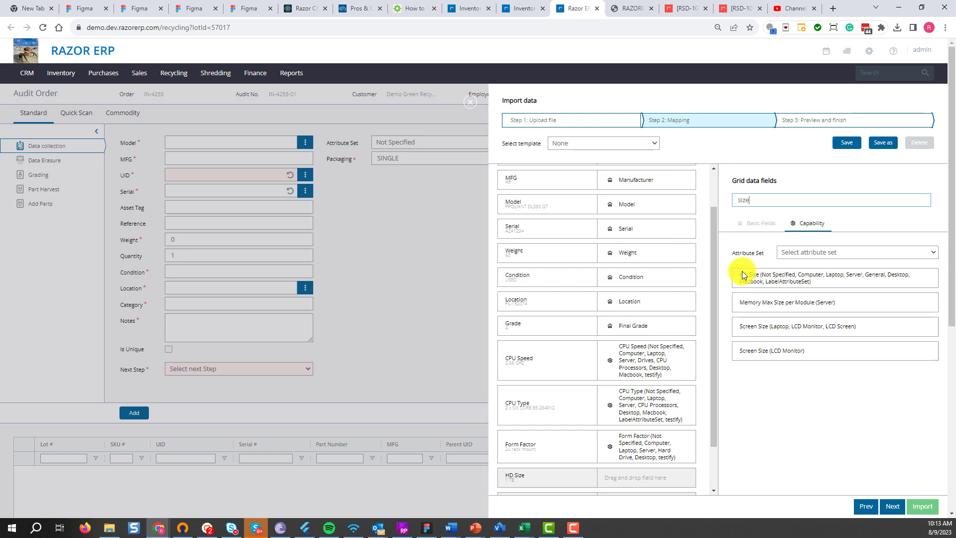
left_click_drag(740, 273, 630, 473)
scroll(606, 423, "down", 3)
double_click(741, 175)
type("memo")
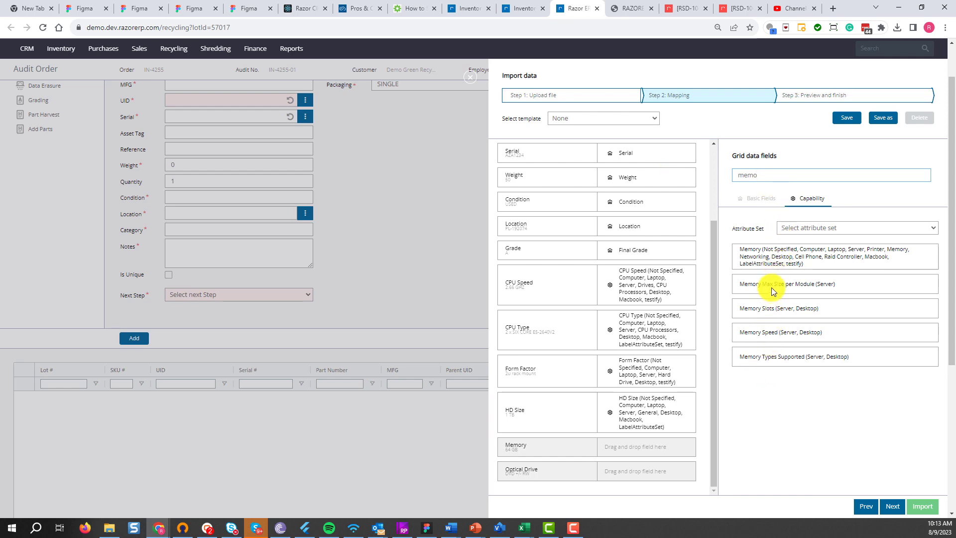
left_click_drag(766, 254, 648, 443)
left_click(791, 171)
key("BackSpace")
key("BackSpace")
key("BackSpace")
type("opti")
left_click_drag(755, 253, 623, 485)
scroll(647, 419, "up", 3)
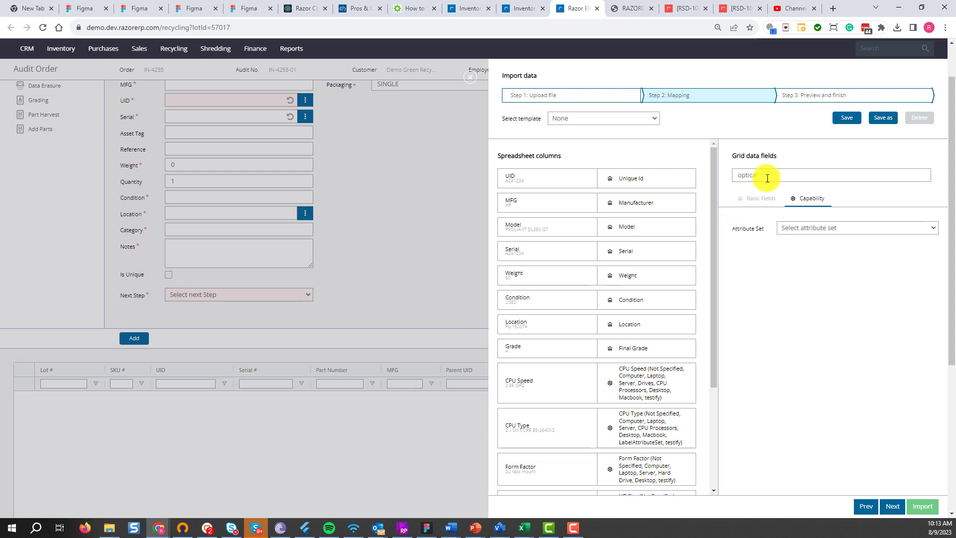
left_click(889, 121)
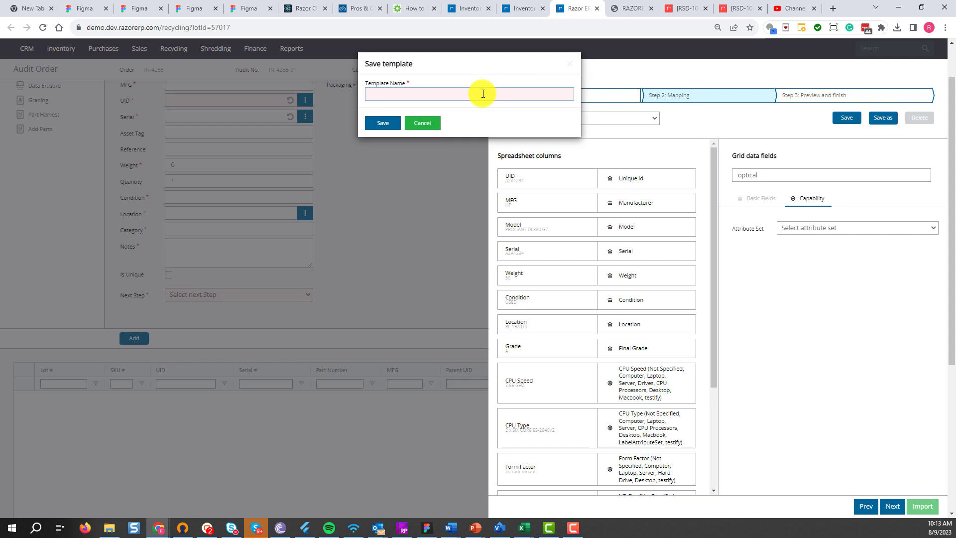
Step: Name the mapping template 'Default - Server Import' and save it
type("Default - Server Import")
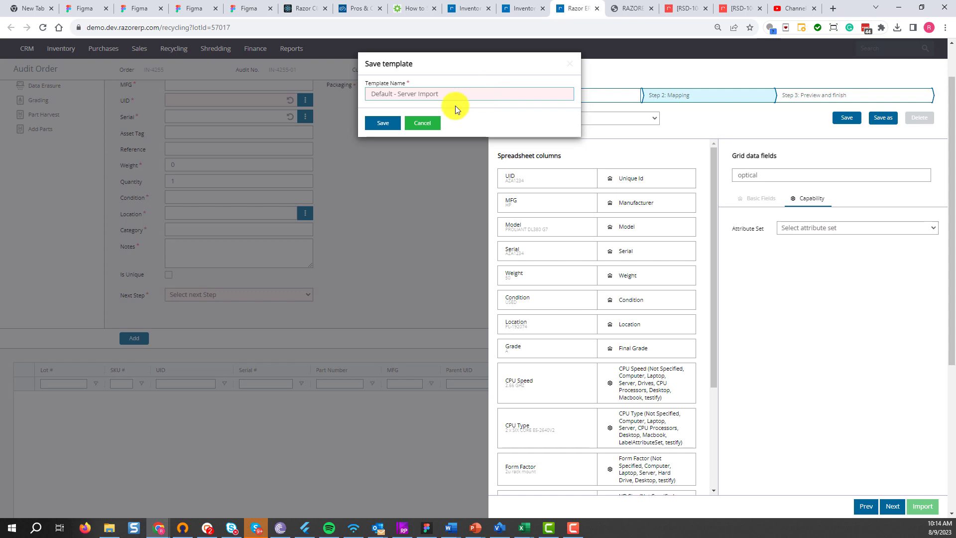
left_click(383, 123)
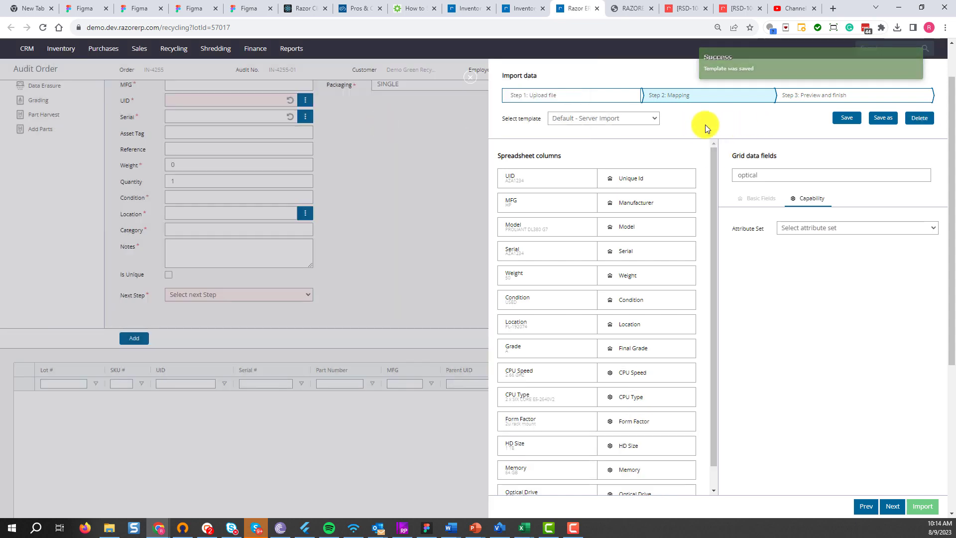
scroll(545, 214, "down", 1)
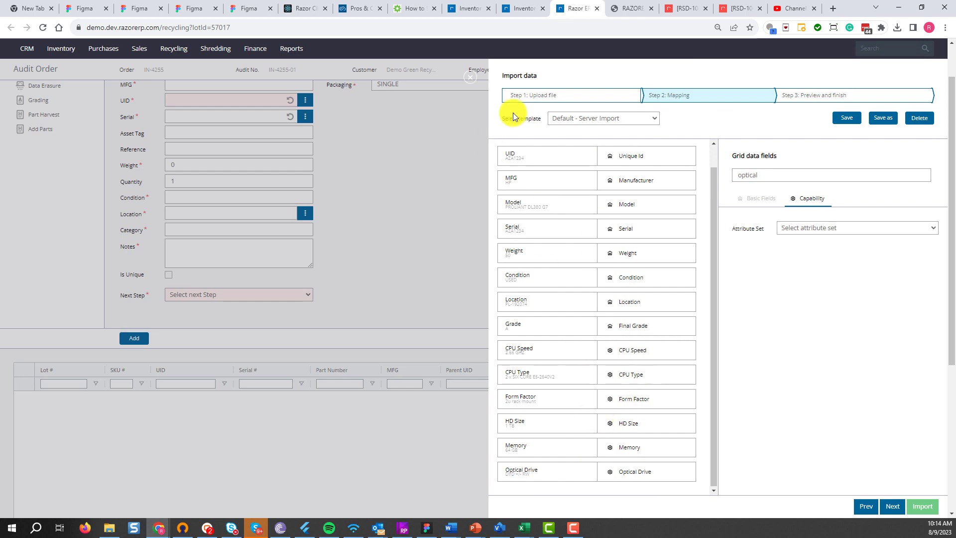
Step: Close the import panel and start a new file import with Demo - Audit - Import.xlsx
left_click(471, 79)
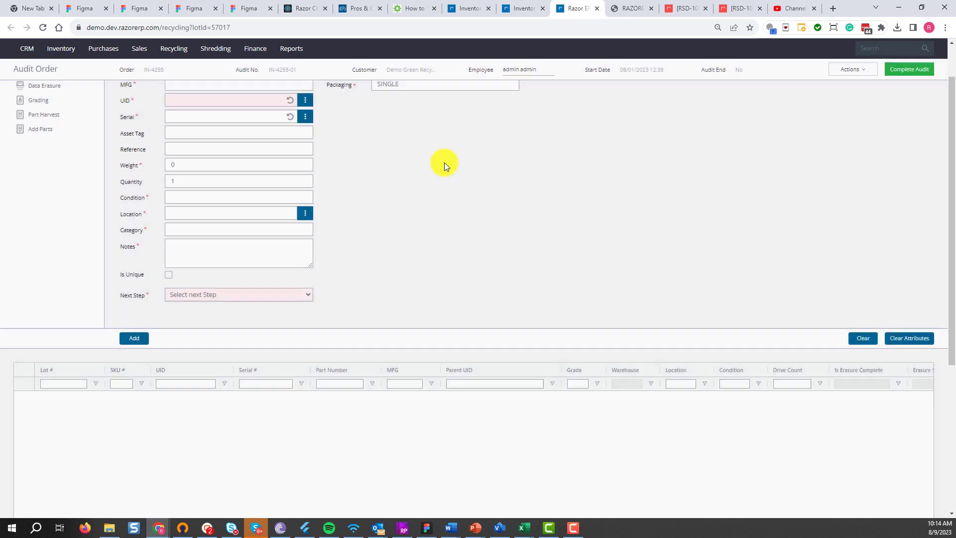
left_click(852, 69)
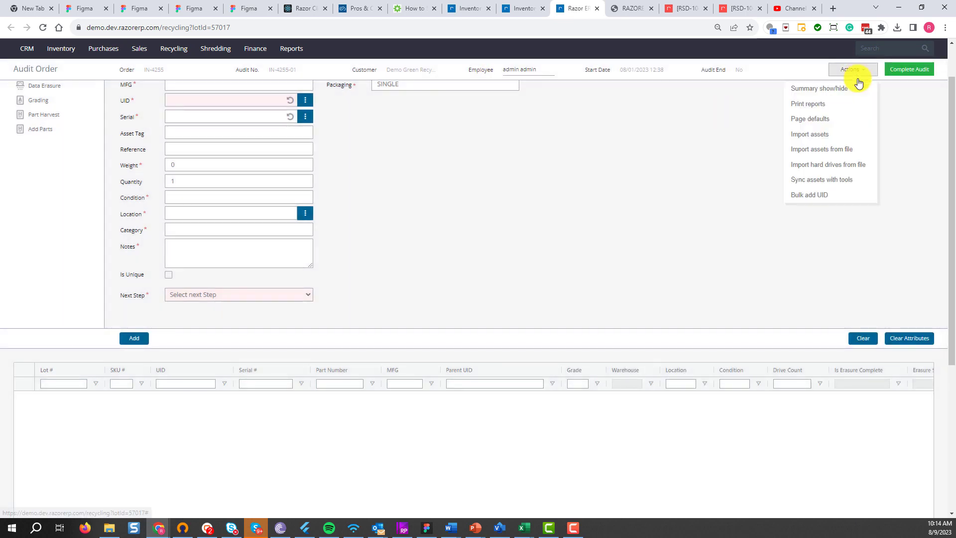
left_click(827, 149)
left_click(600, 305)
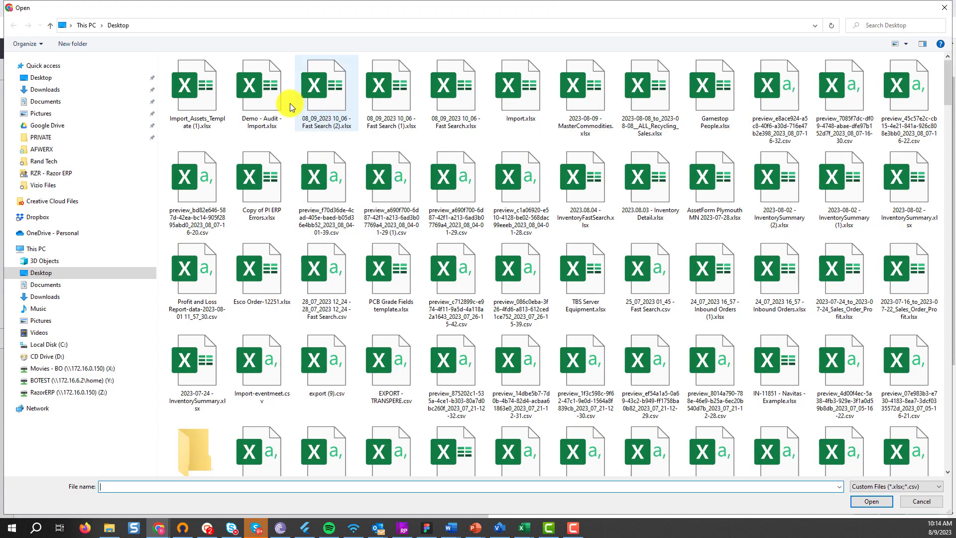
double_click(269, 94)
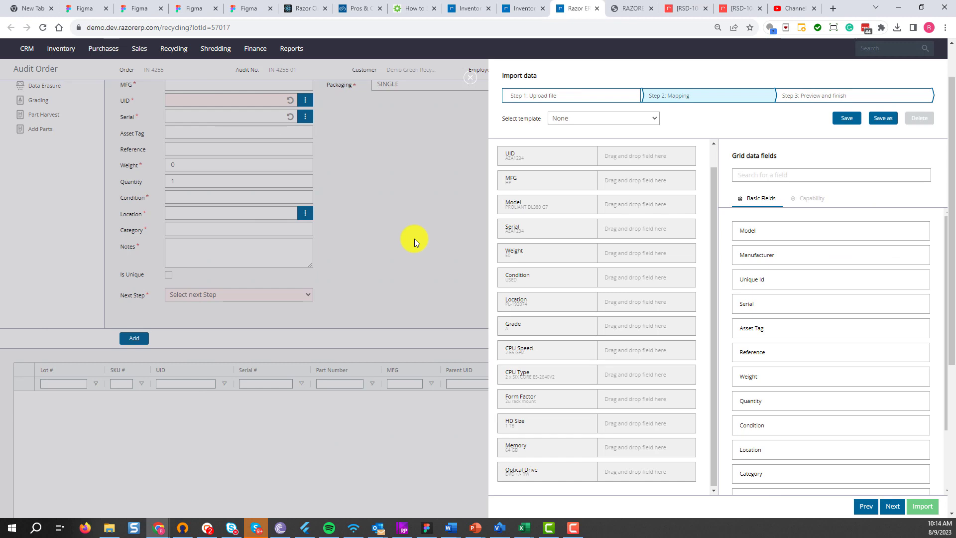
Step: Apply the saved Default - Server Import mapping template to the upload
left_click(606, 117)
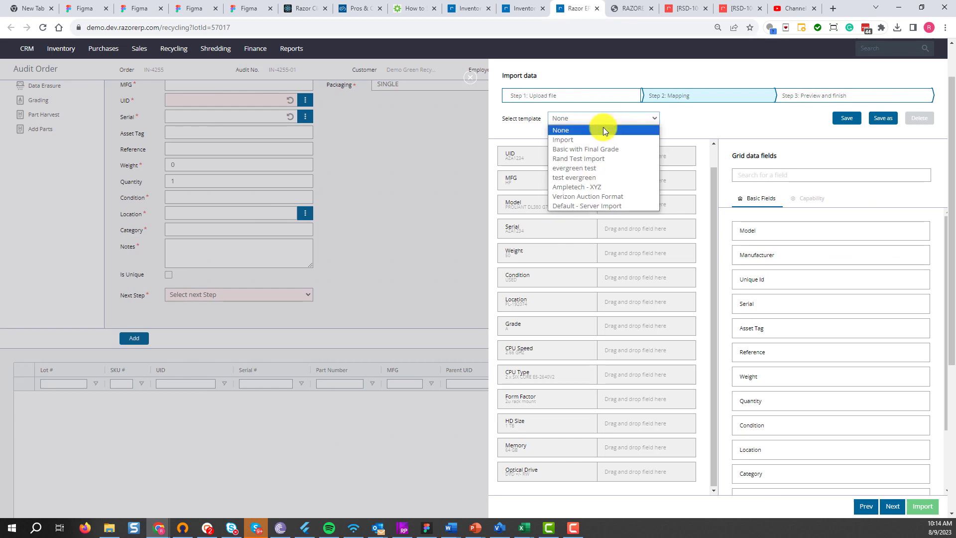
left_click(587, 205)
scroll(594, 303, "down", 3)
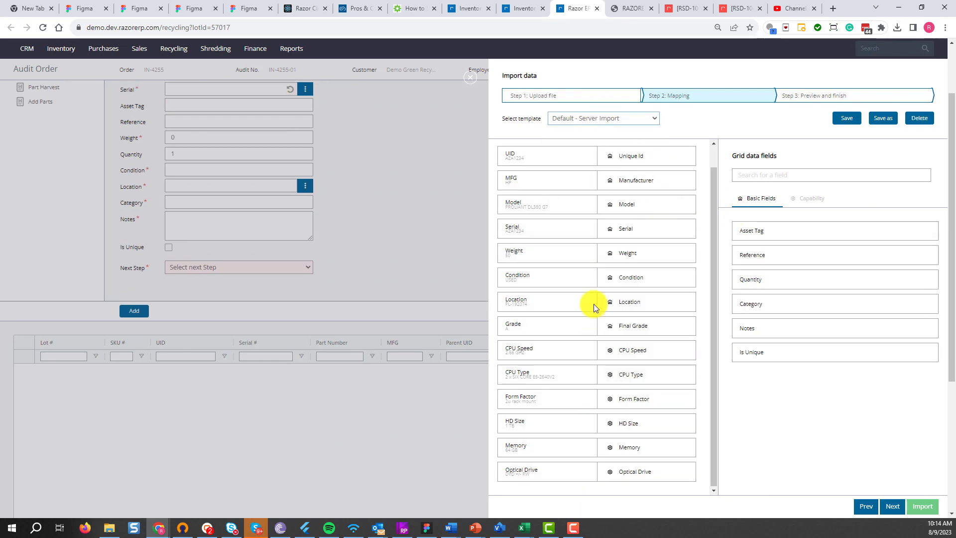
Step: Move to the preview step and review the available condition and location values
left_click(894, 508)
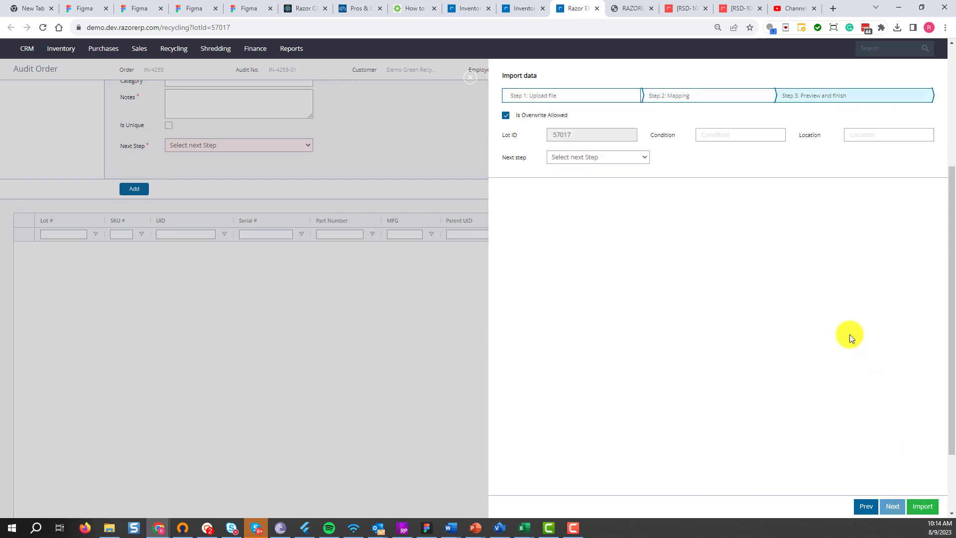
left_click(714, 136)
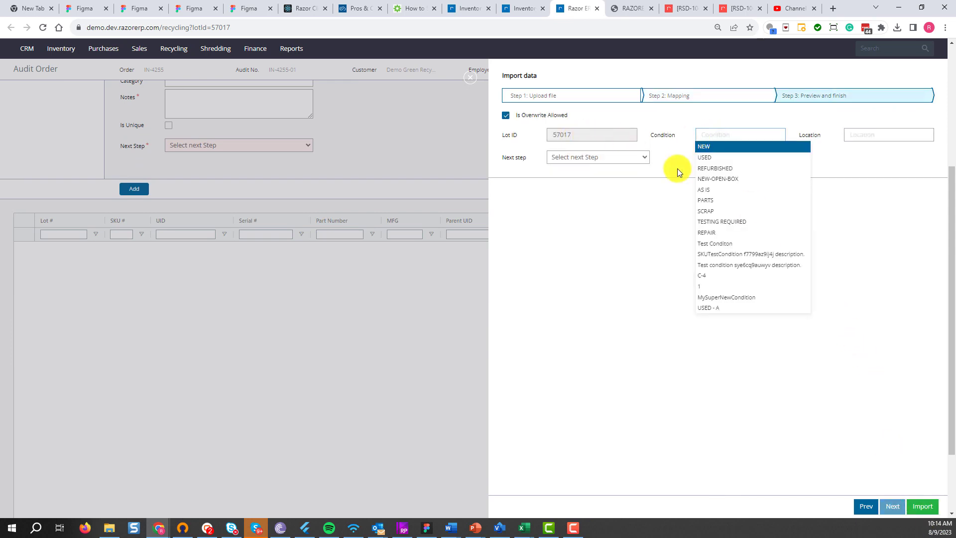
left_click(881, 134)
left_click(853, 112)
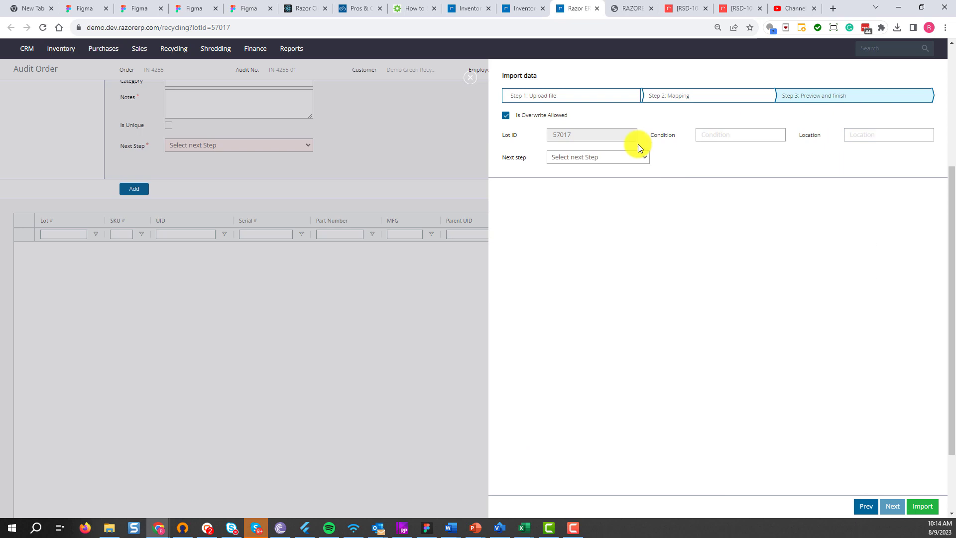
Step: Set the next step to Inspection and import all 94 assets
left_click(614, 157)
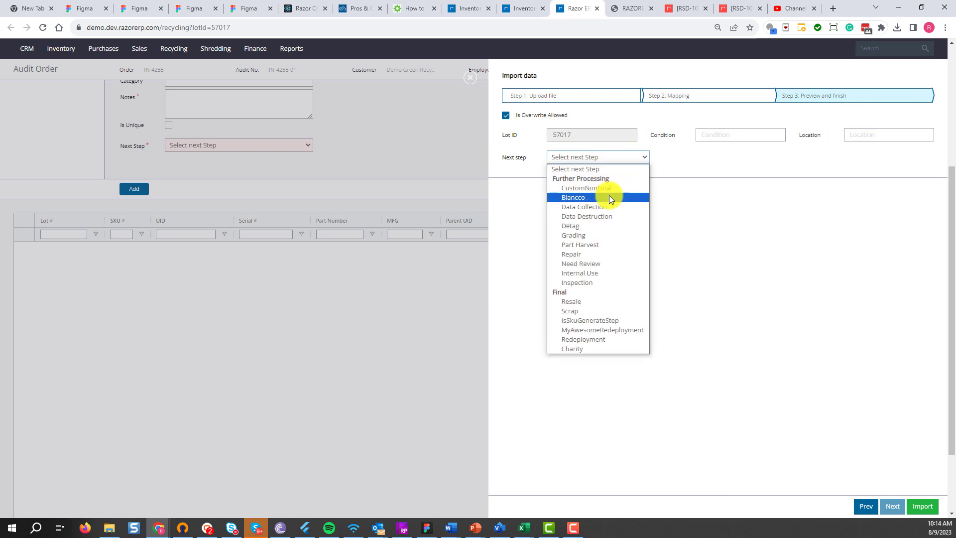
left_click(601, 159)
left_click(591, 159)
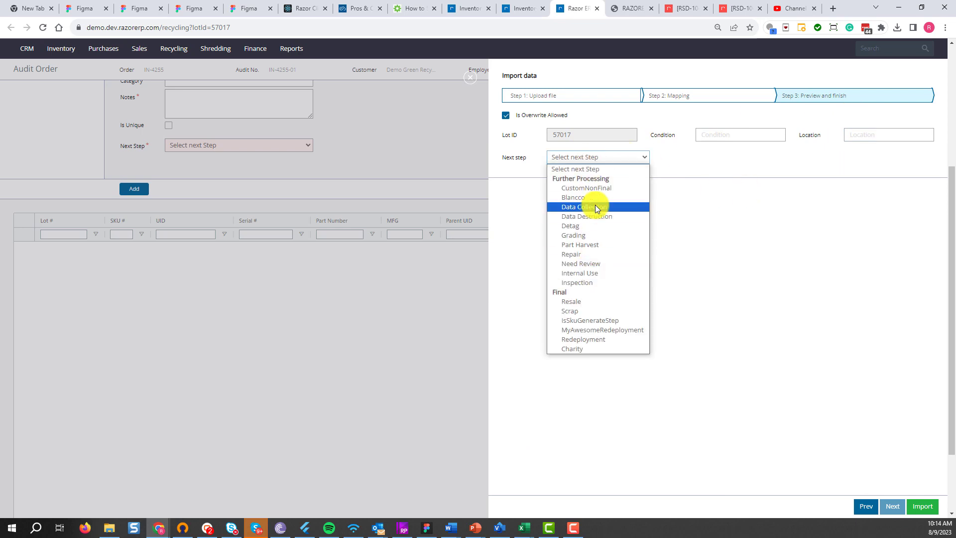
left_click(590, 281)
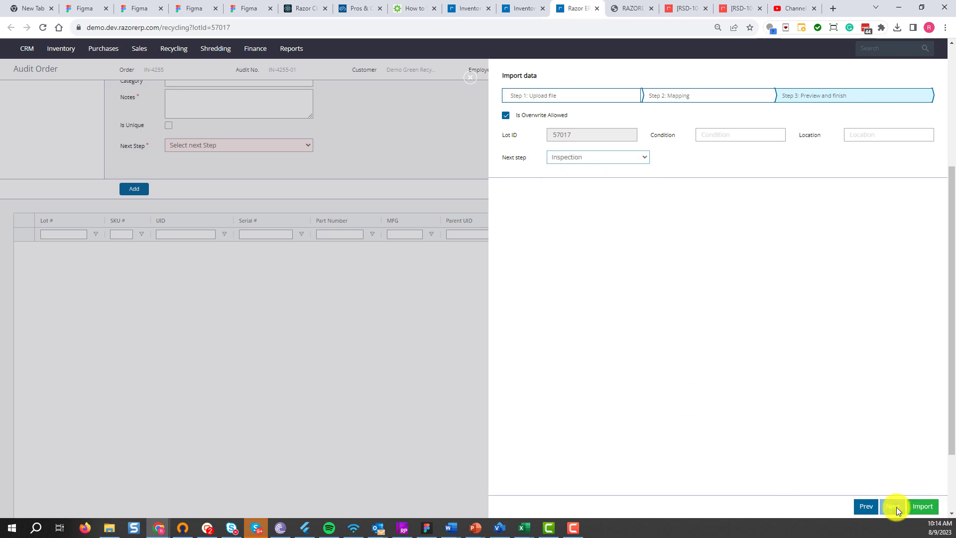
left_click(922, 506)
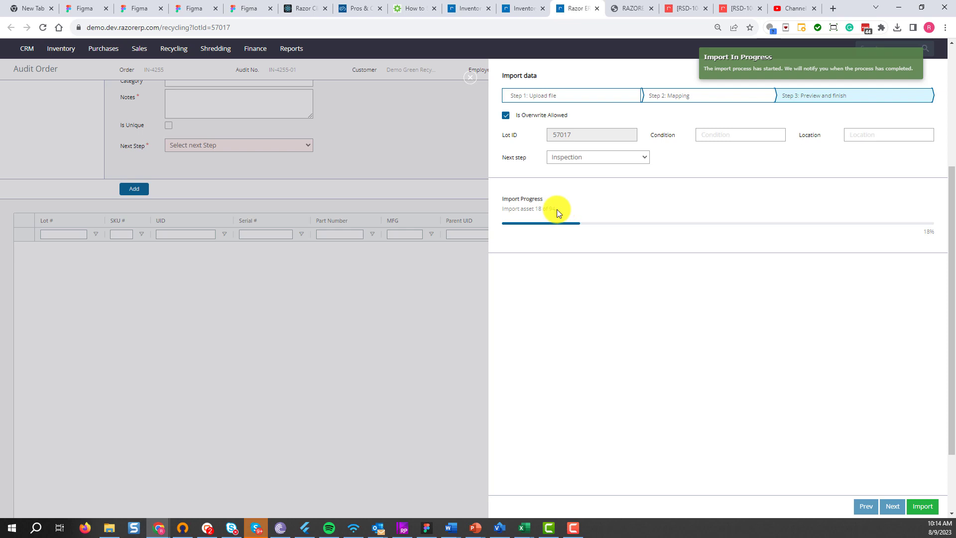
left_click_drag(502, 209, 512, 209)
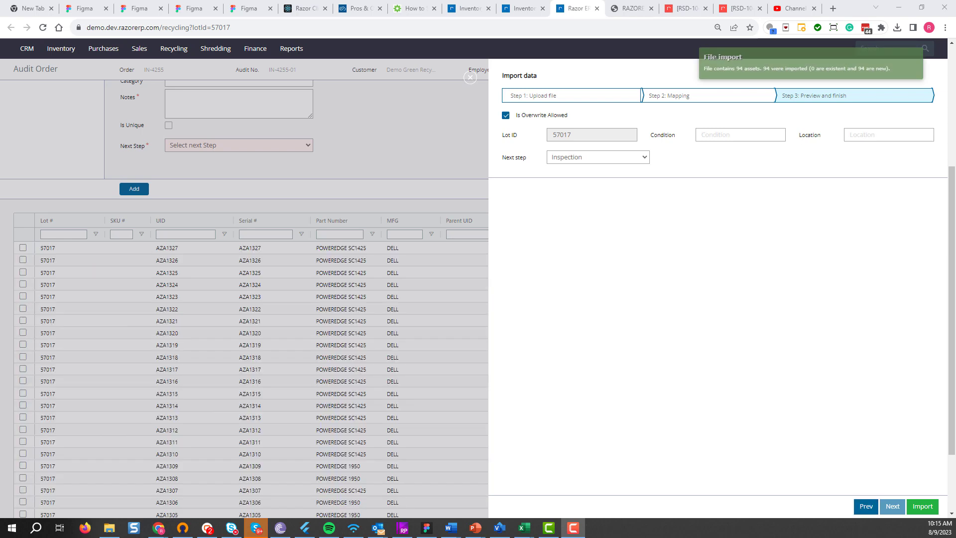
Step: Close the import panel and dismiss the 94-assets imported notification
left_click(470, 82)
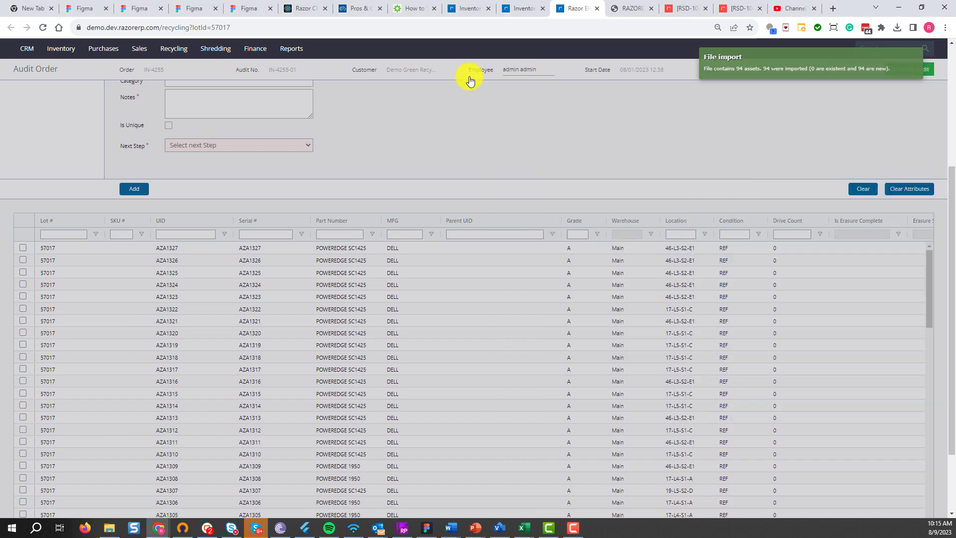
left_click_drag(889, 68, 719, 57)
left_click(918, 60)
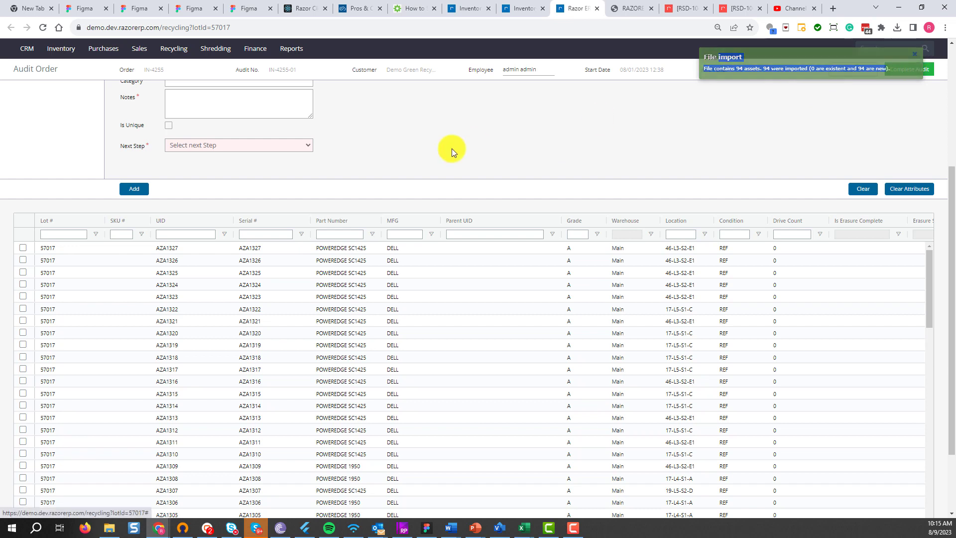
scroll(428, 165, "down", 3)
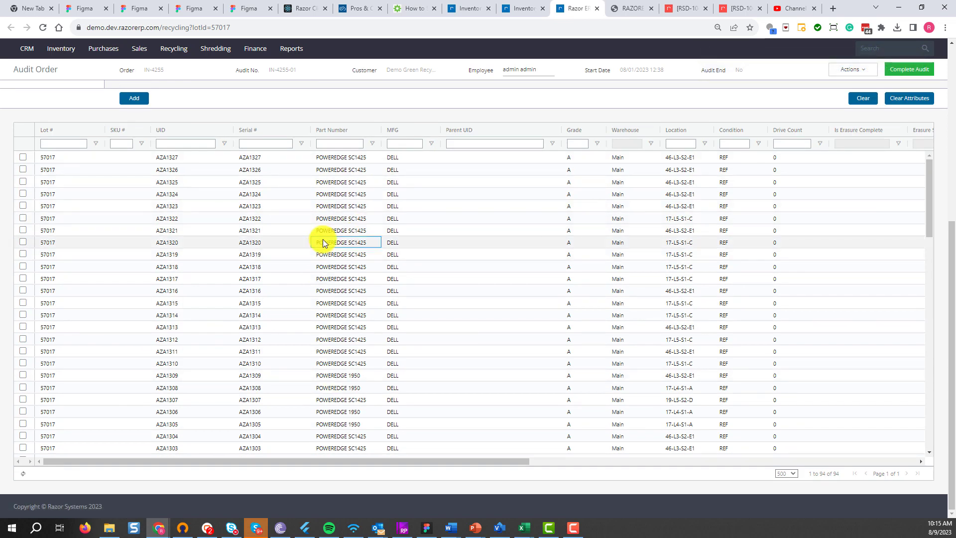
Step: Open asset AZA1324 and select its Category value, Root Category > Resale > Servers, then return to Excel
left_click(323, 239)
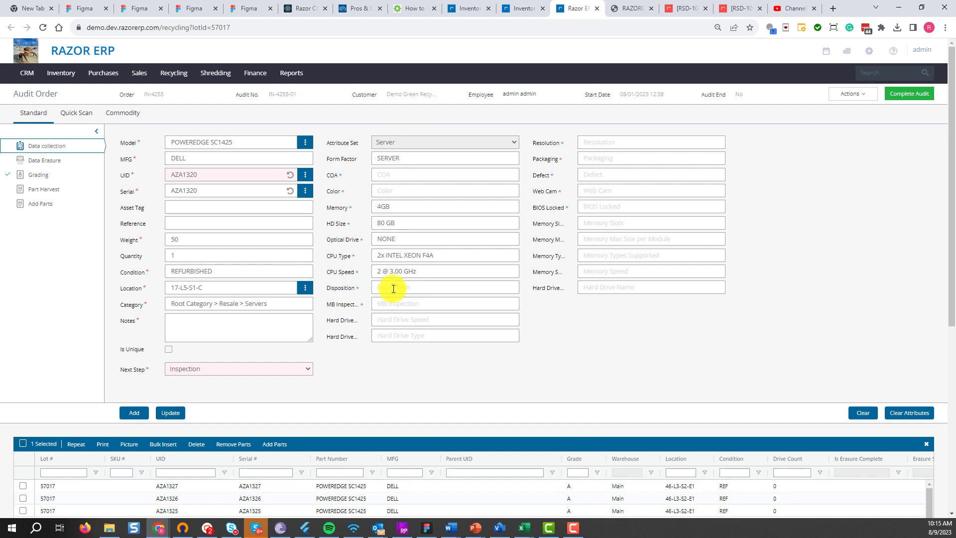
scroll(413, 338, "down", 3)
left_click(506, 393)
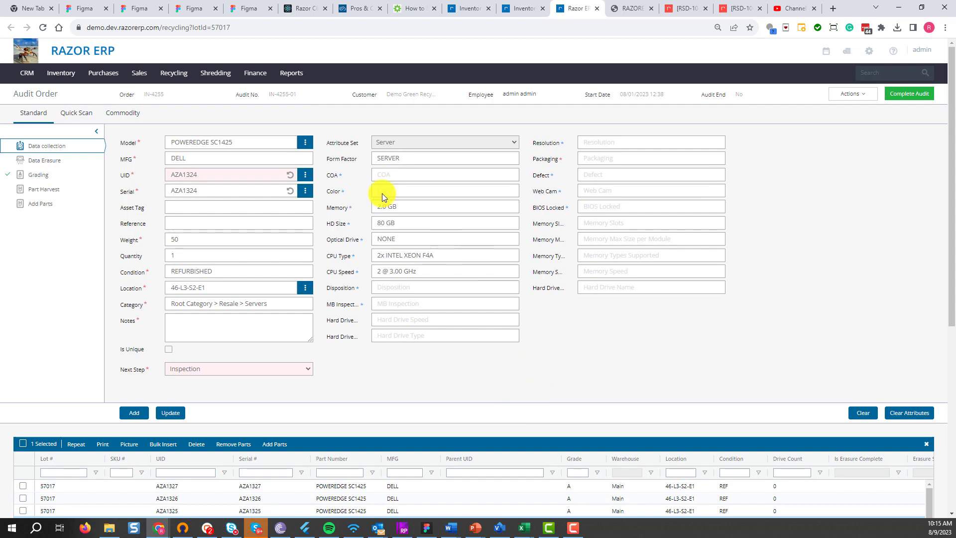
scroll(196, 135, "down", 3)
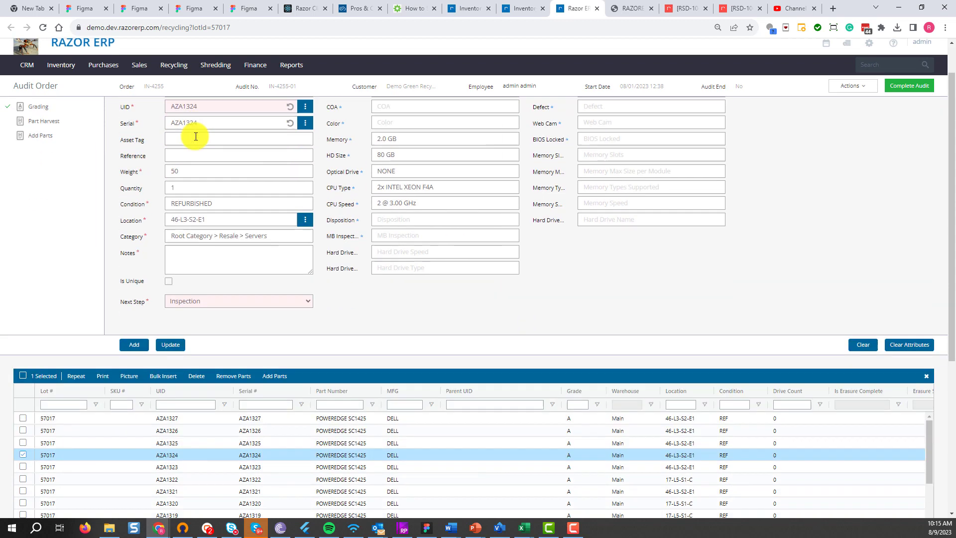
scroll(213, 345, "up", 3)
left_click_drag(282, 303, 135, 302)
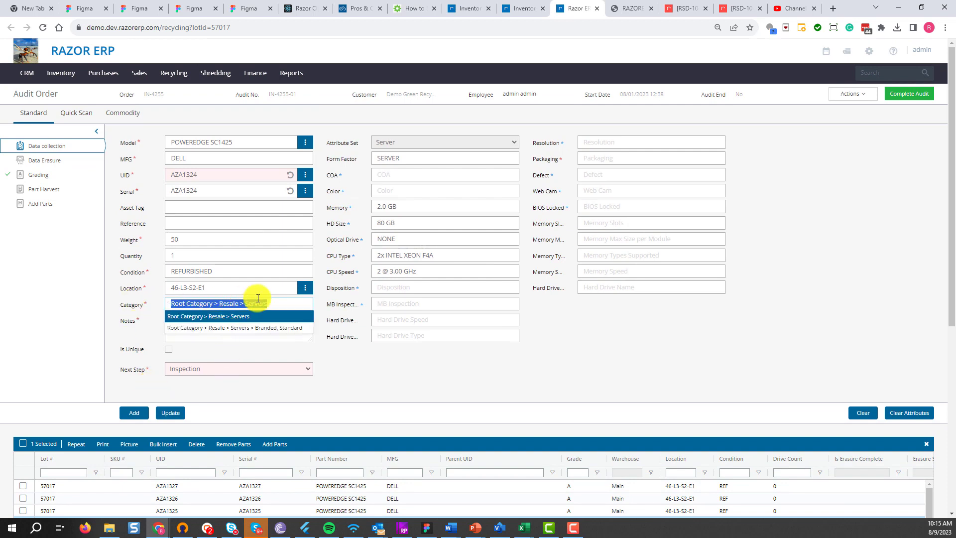
left_click(245, 316)
left_click(292, 301)
key("ctrl+c")
left_click(436, 369)
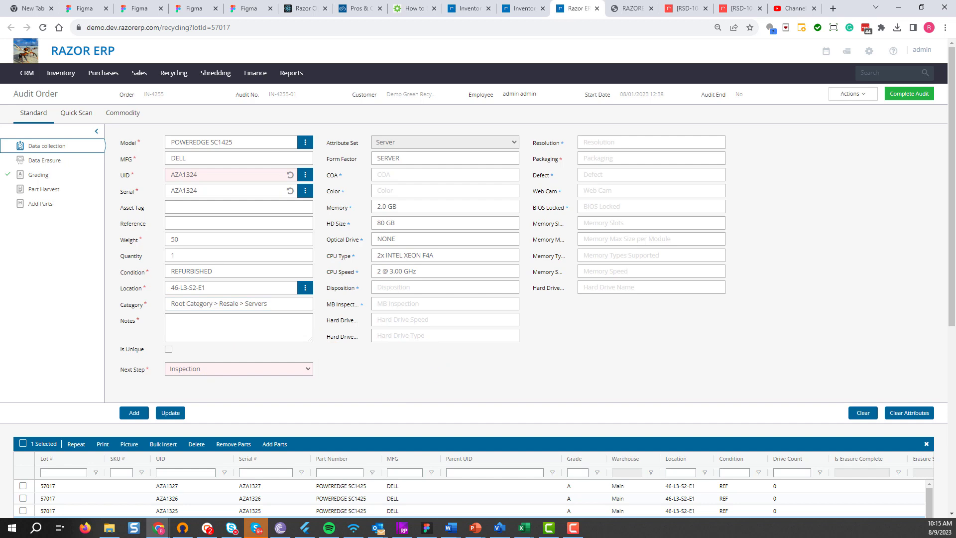
key("alt+Tab")
double_click(563, 124)
Step: Change the model in C2 to PROLIANT DL380 G11
left_click(305, 229)
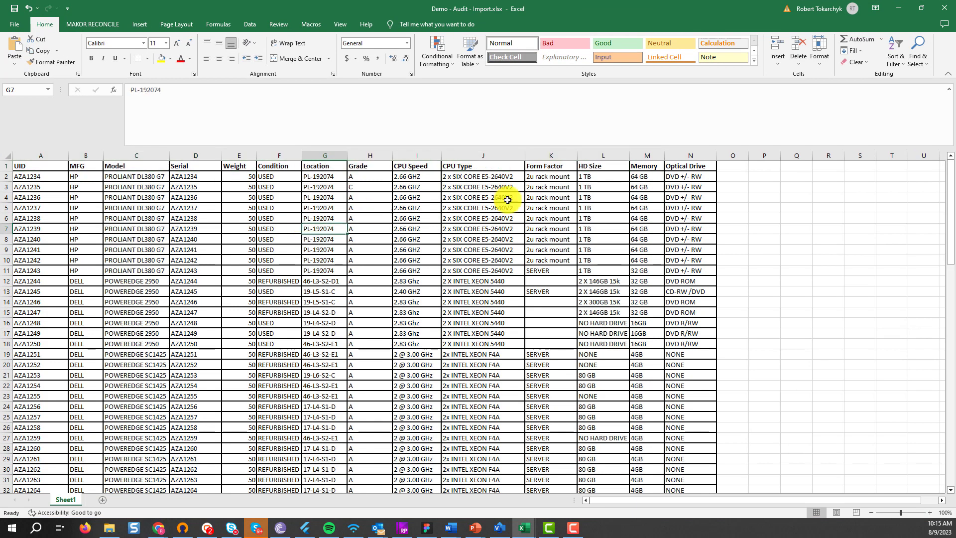
left_click(155, 175)
double_click(162, 175)
double_click(162, 176)
type("G11")
left_click(400, 198)
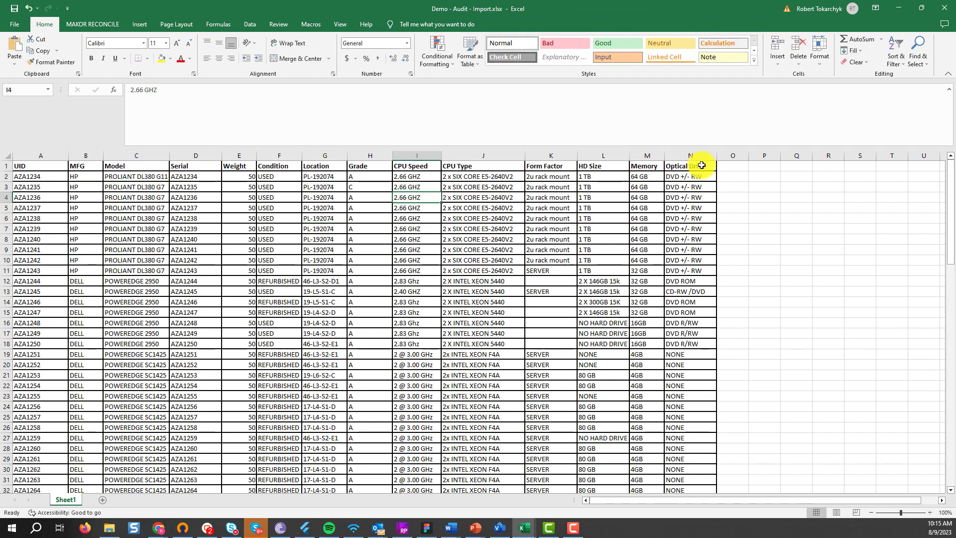
Step: Add a Category header in O1, paste the category path into O2, and autofit column O
left_click(732, 167)
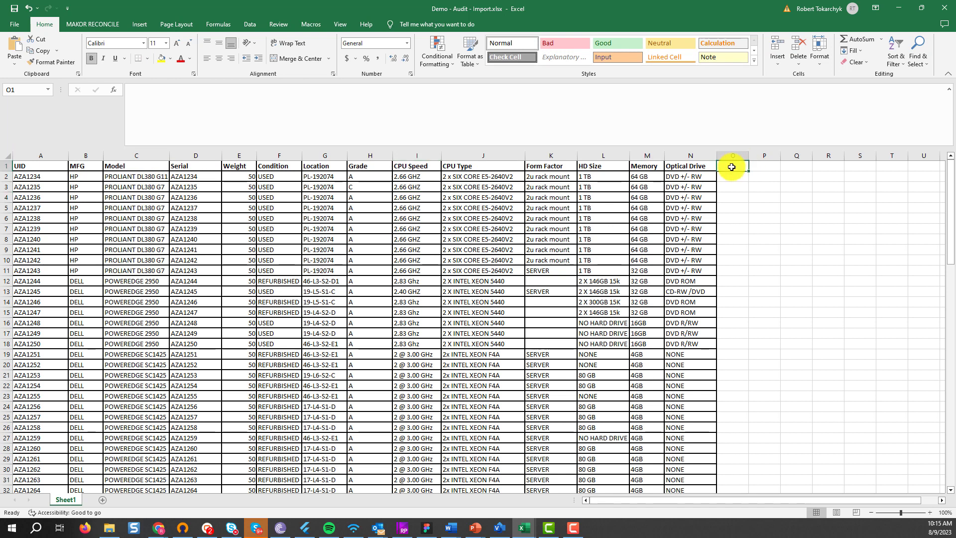
type("Categor")
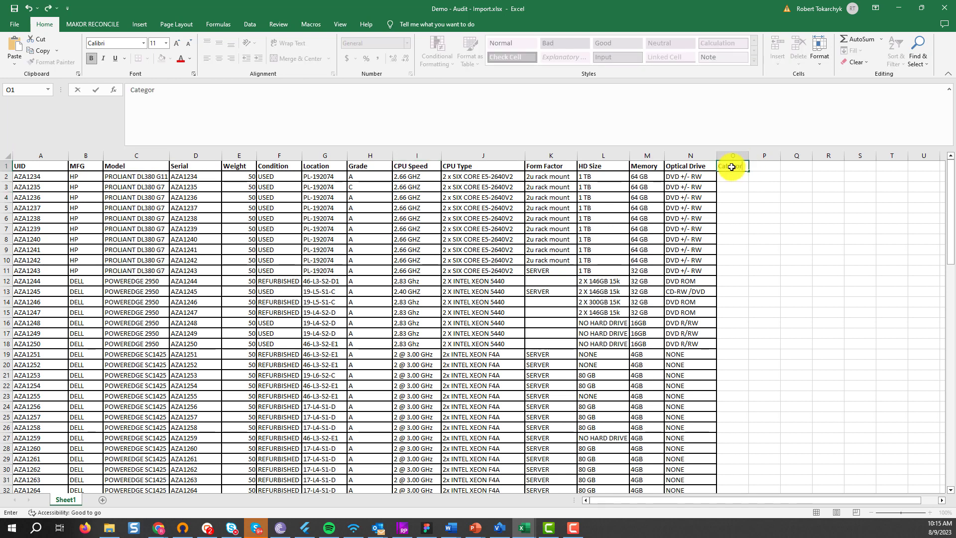
type("y")
key("Return")
key("ctrl+v")
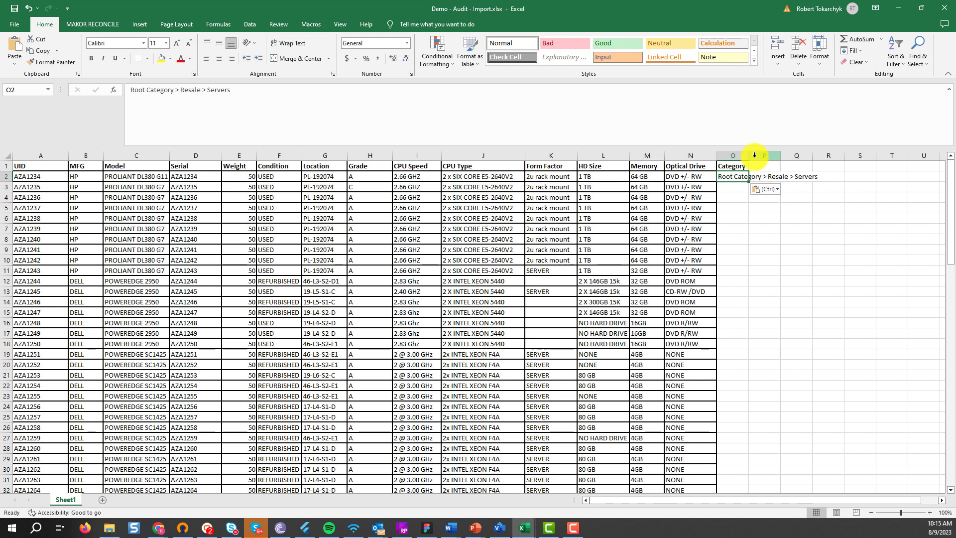
double_click(749, 155)
Step: Copy Root Category > Resale > Servers down column O for every asset row
key("ctrl+c")
left_click_drag(784, 174, 771, 467)
scroll(772, 456, "up", 14)
key("ctrl+v")
scroll(765, 387, "up", 9)
left_click(736, 208)
left_click(777, 176)
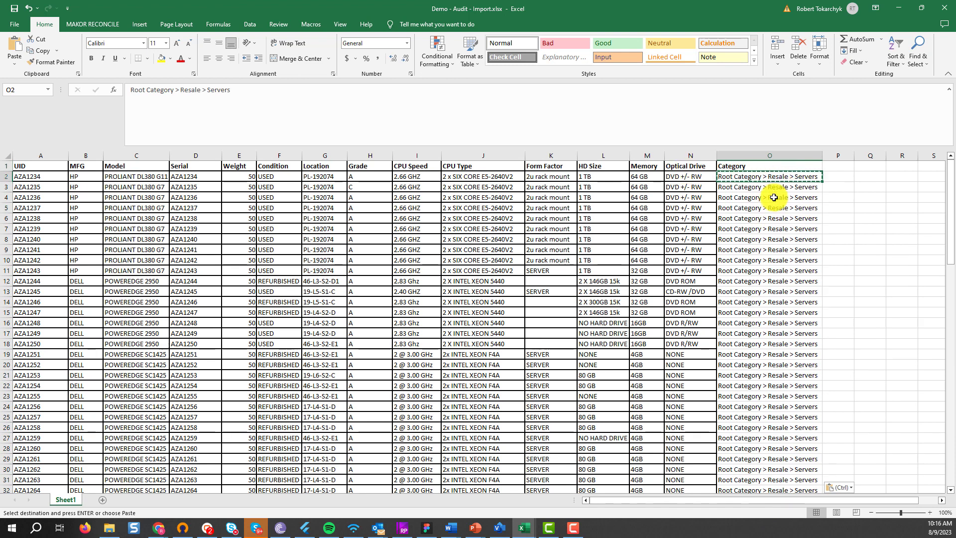